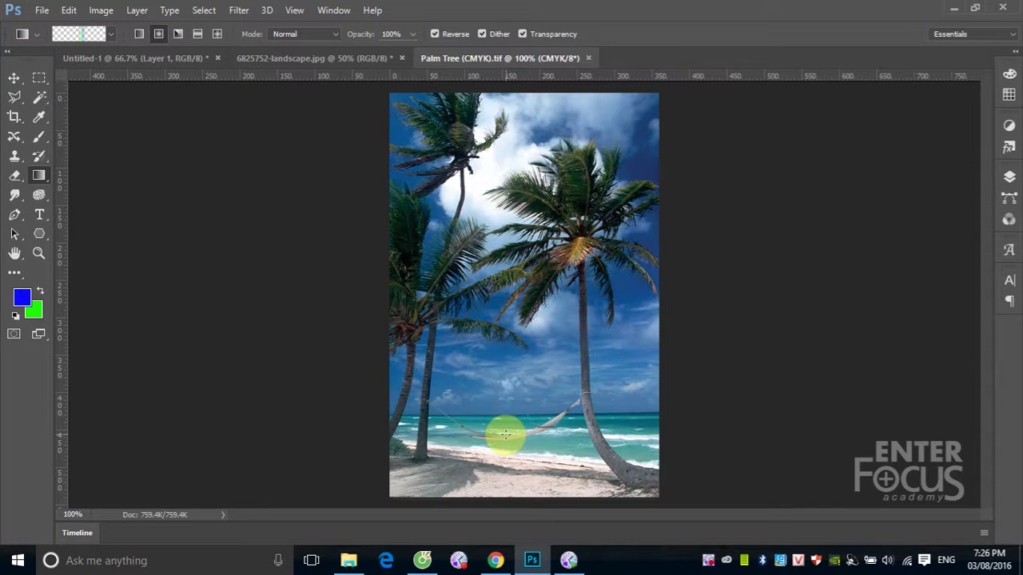
Step: Select the Move tool, leaving the Palm Tree (CMYK).tif photo unedited
click(13, 78)
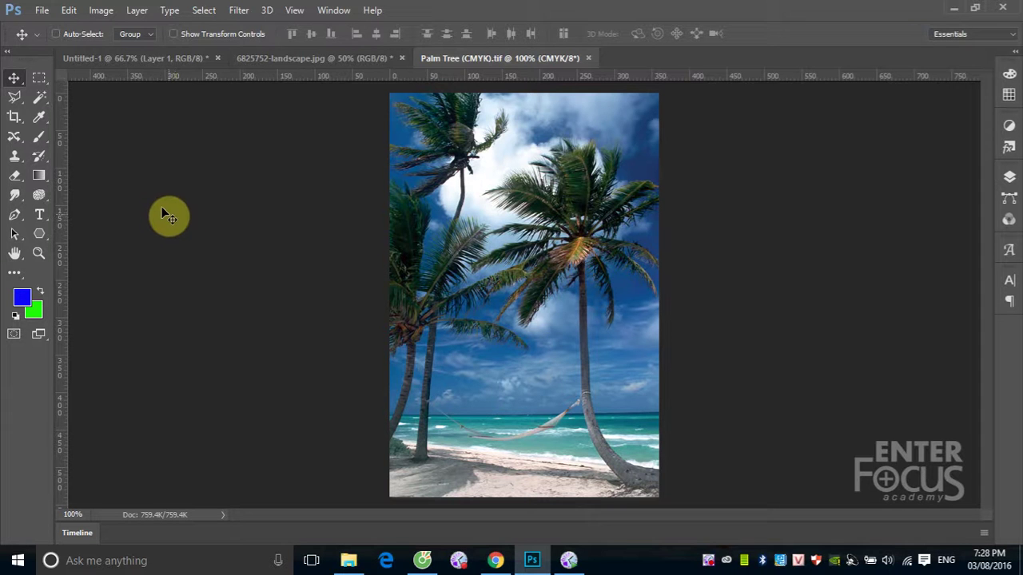
Step: Pick the standard Eraser Tool from the eraser tool group
click(11, 179)
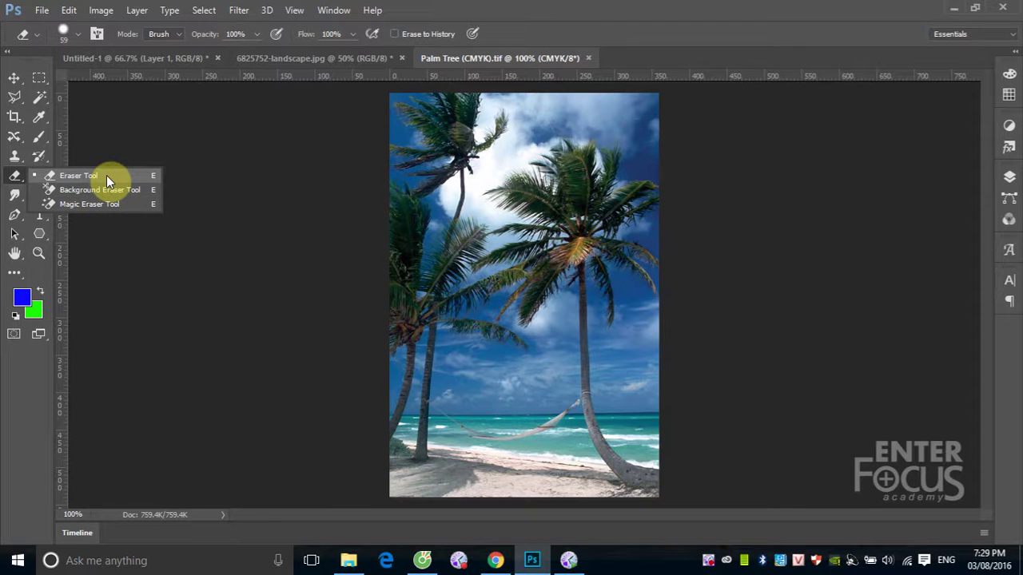
click(106, 177)
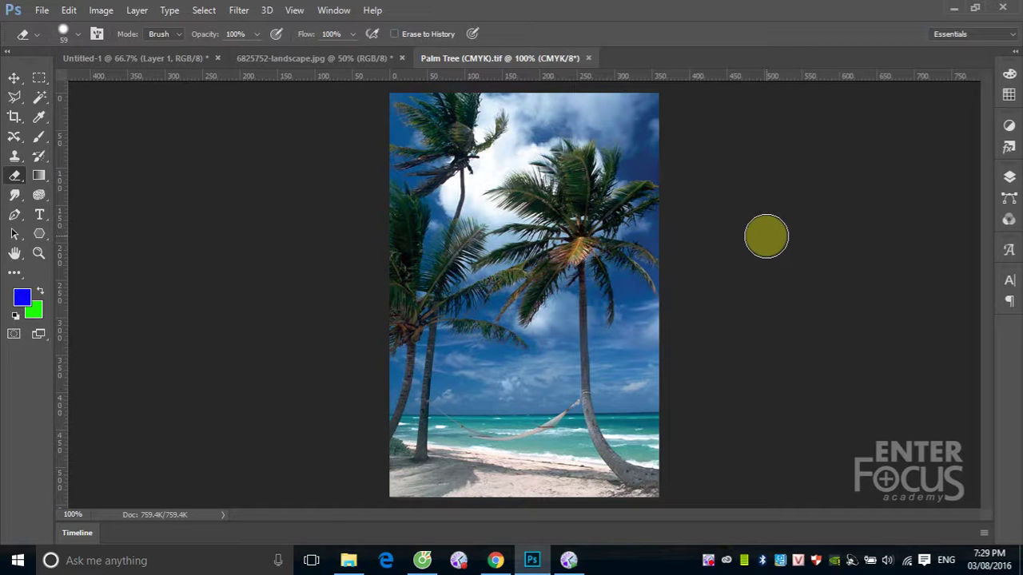
Step: Show the Layers panel, zoom to 278% on the palm crown, and pan to the top-right sky
click(1009, 177)
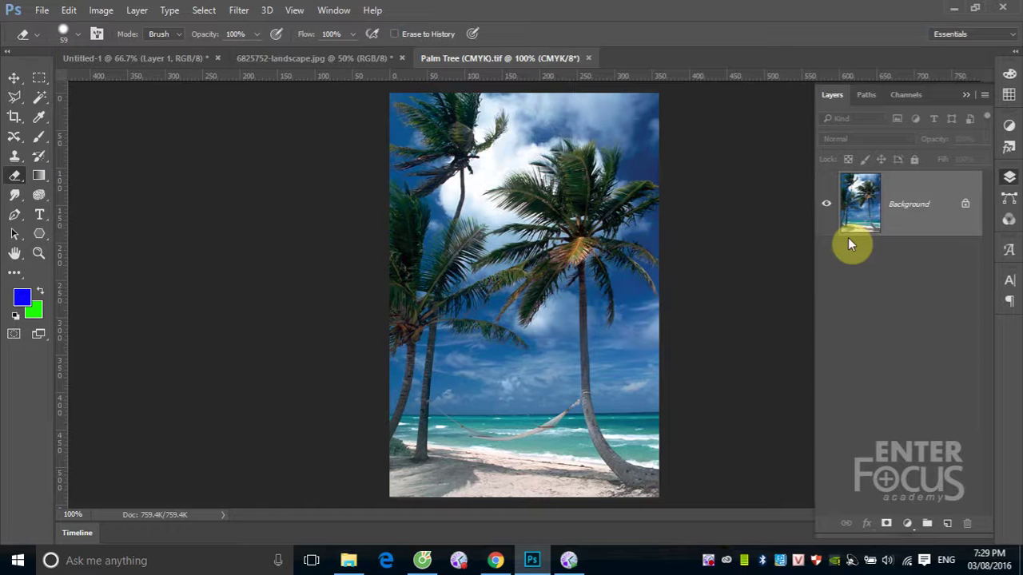
drag(519, 106, 719, 269)
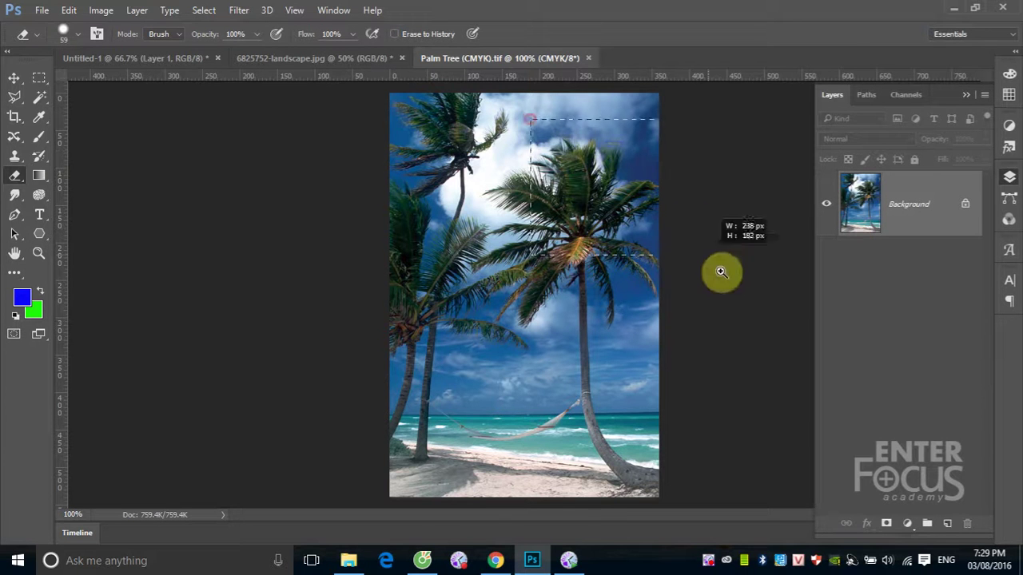
drag(612, 200, 424, 335)
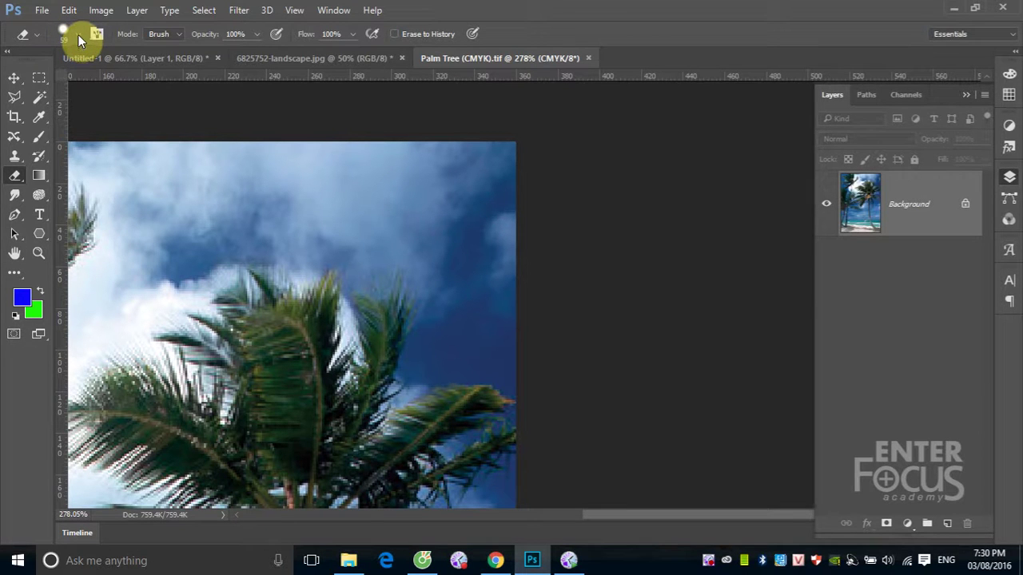
Step: Set the eraser brush to 50 px size with 100% hardness in the brush preset picker
click(78, 34)
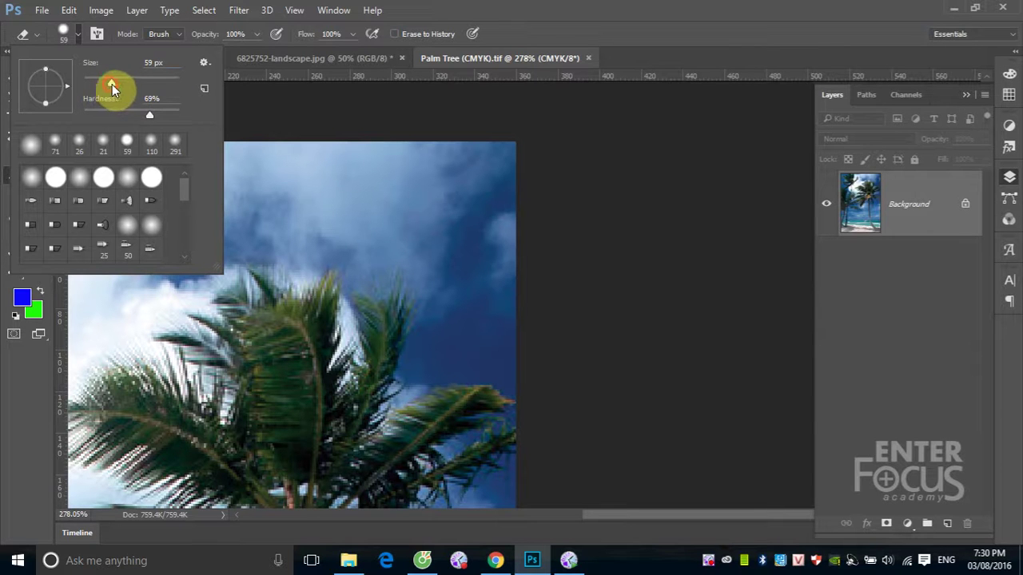
drag(111, 84, 141, 82)
drag(144, 84, 90, 80)
drag(149, 116, 155, 117)
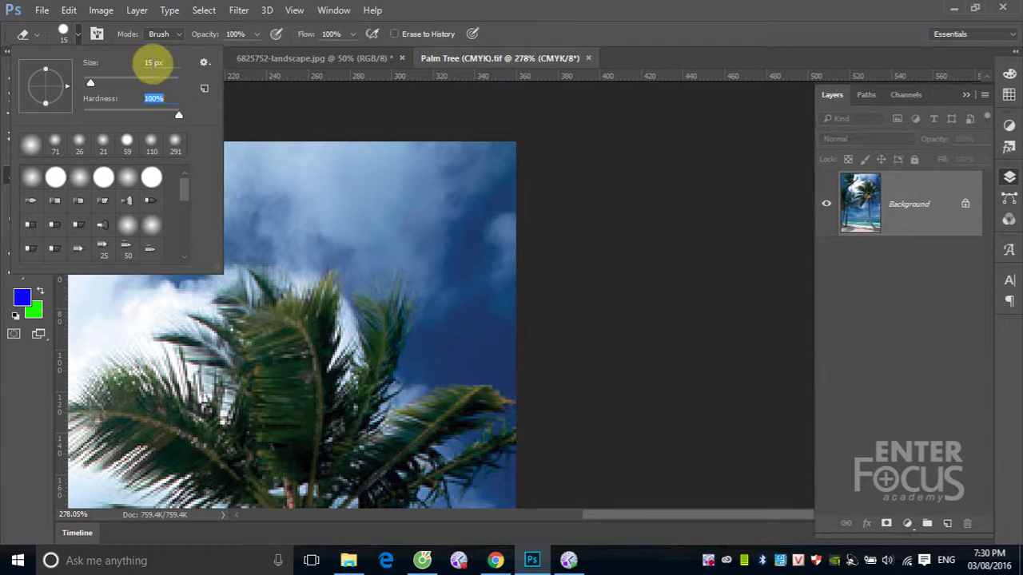
click(153, 62)
text(1)
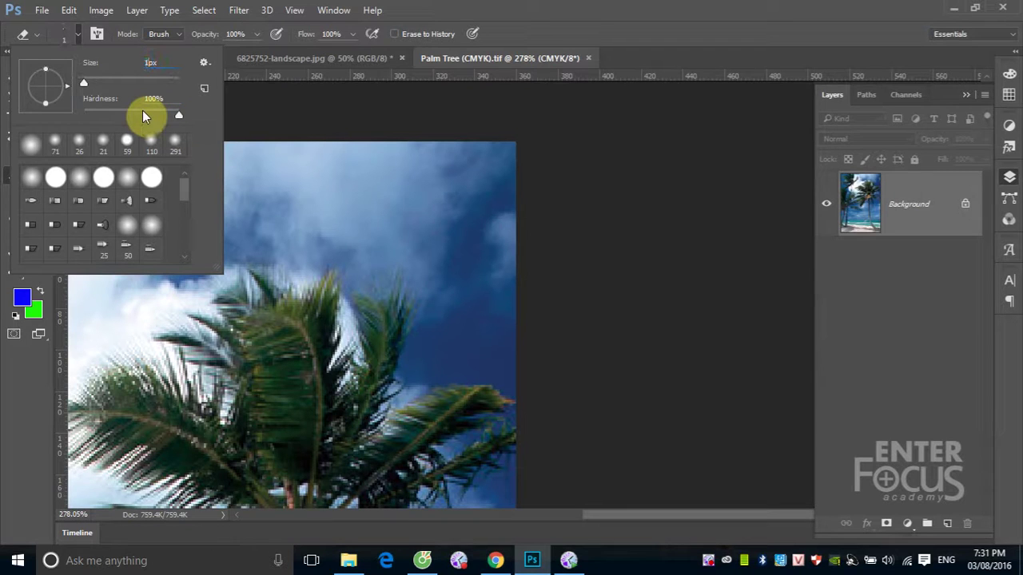
text(50)
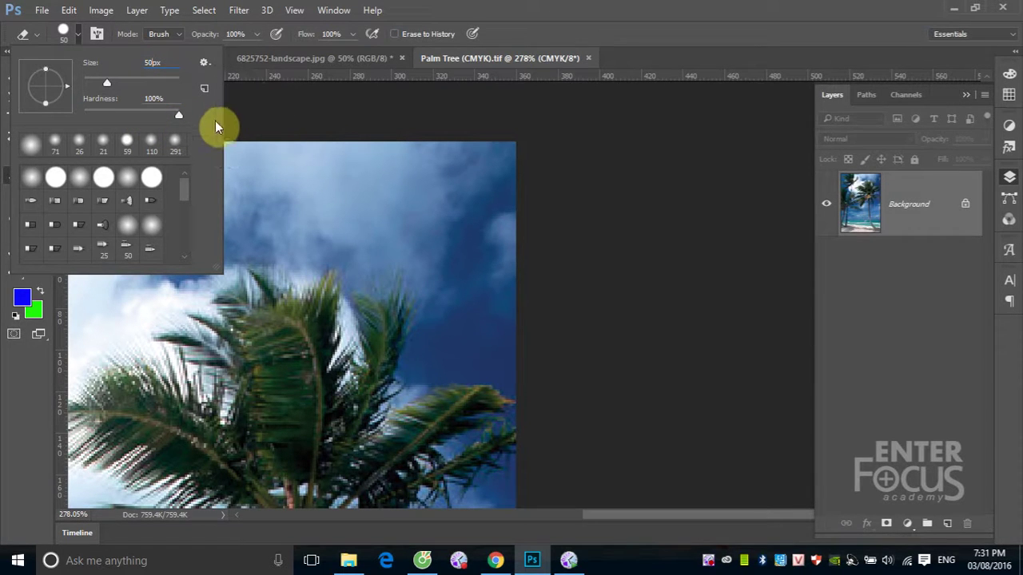
click(566, 121)
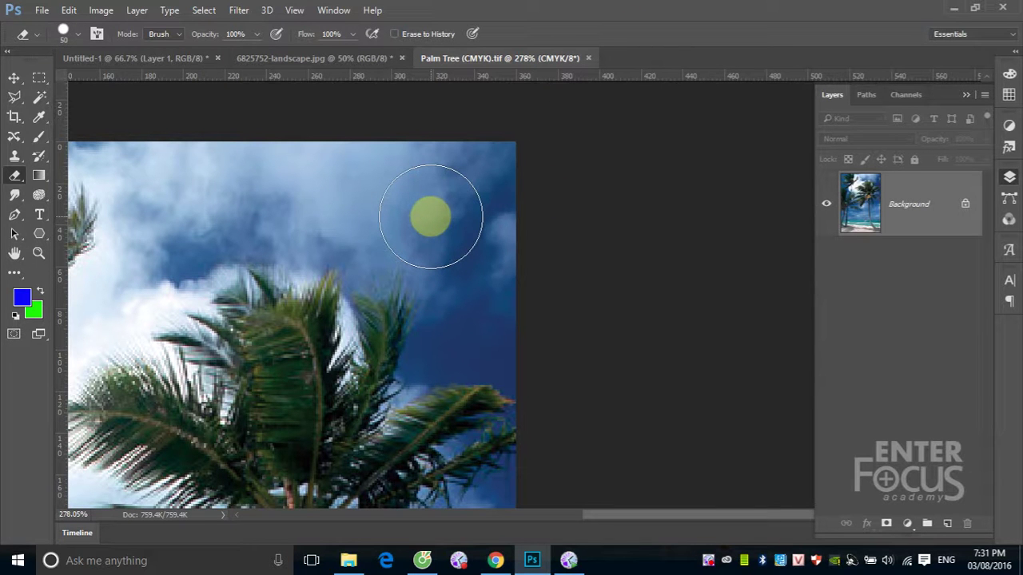
Step: Erase a spot in the upper-right sky, leaving a solid green circle on the Background layer
click(431, 216)
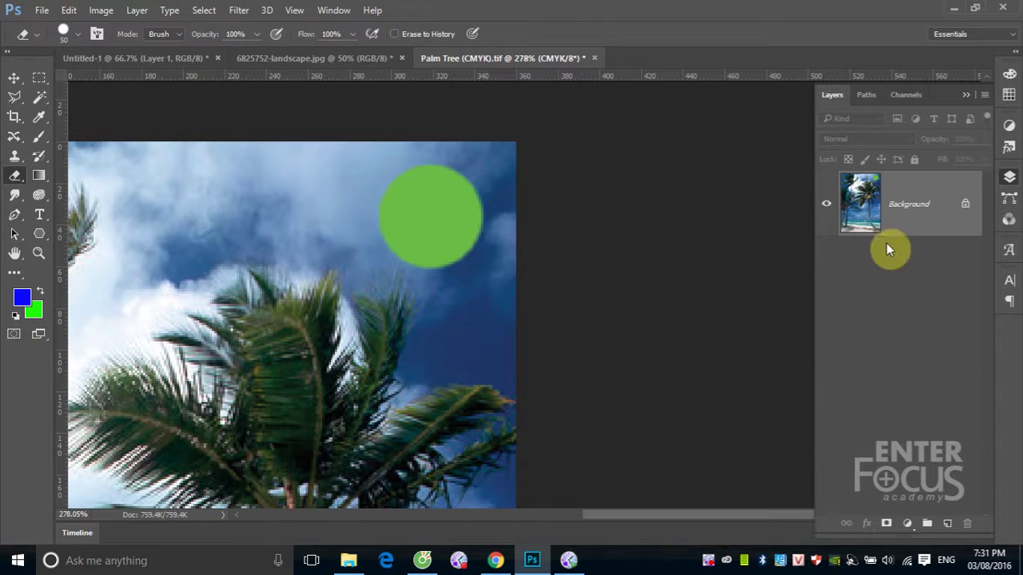
click(438, 217)
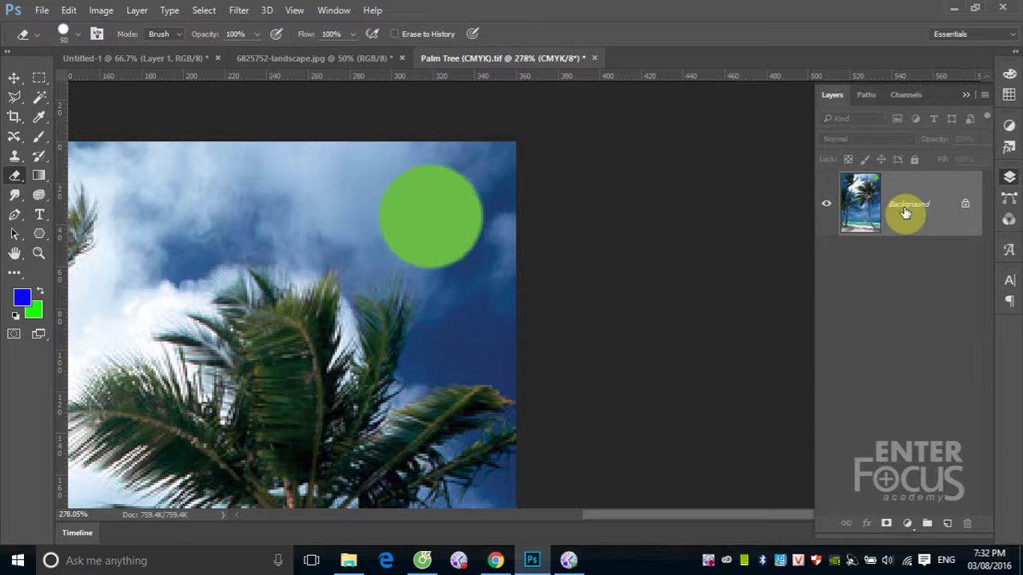
Step: Undo the green spot, convert Background to Layer 0, and erase a transparent sky circle
key(ctrl+z)
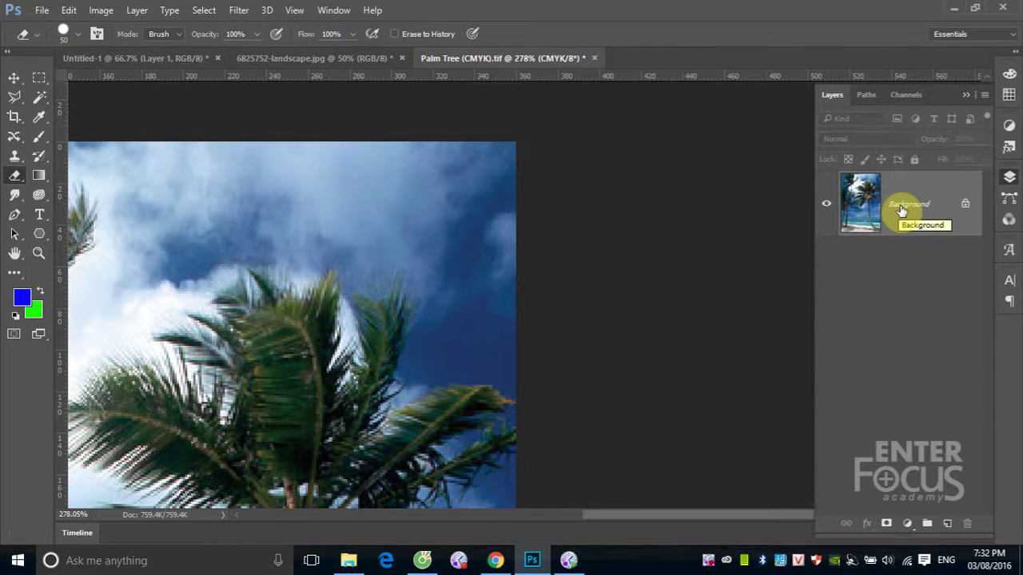
double_click(902, 209)
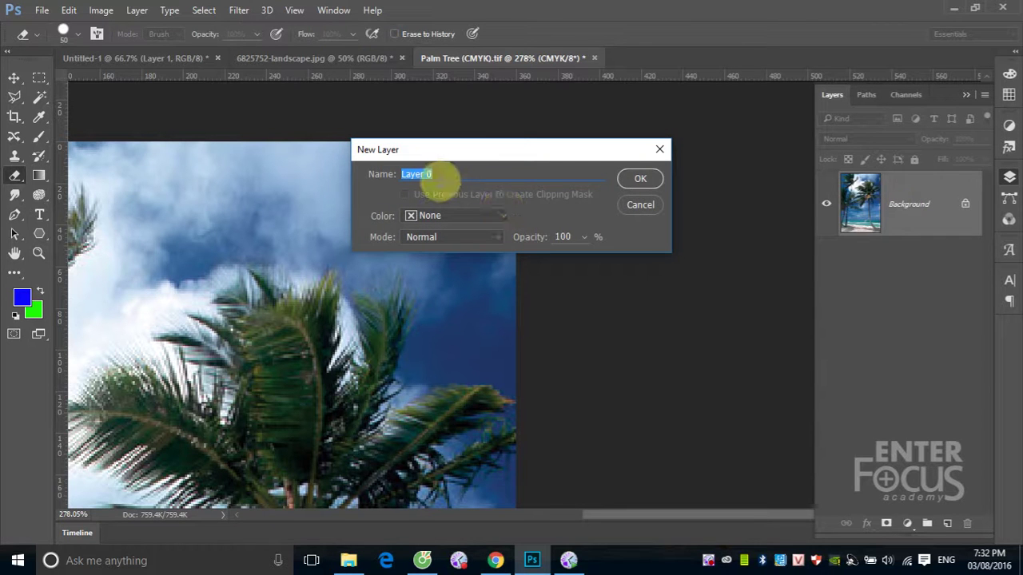
click(631, 179)
click(440, 210)
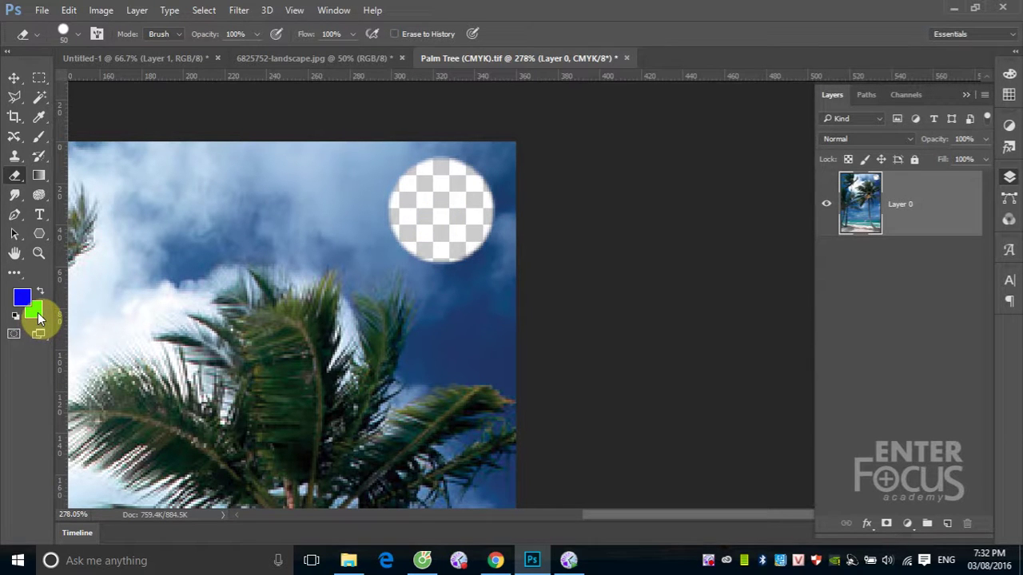
Step: Set eraser hardness to 50% and erase a soft-edged circle left of the first hole
click(77, 34)
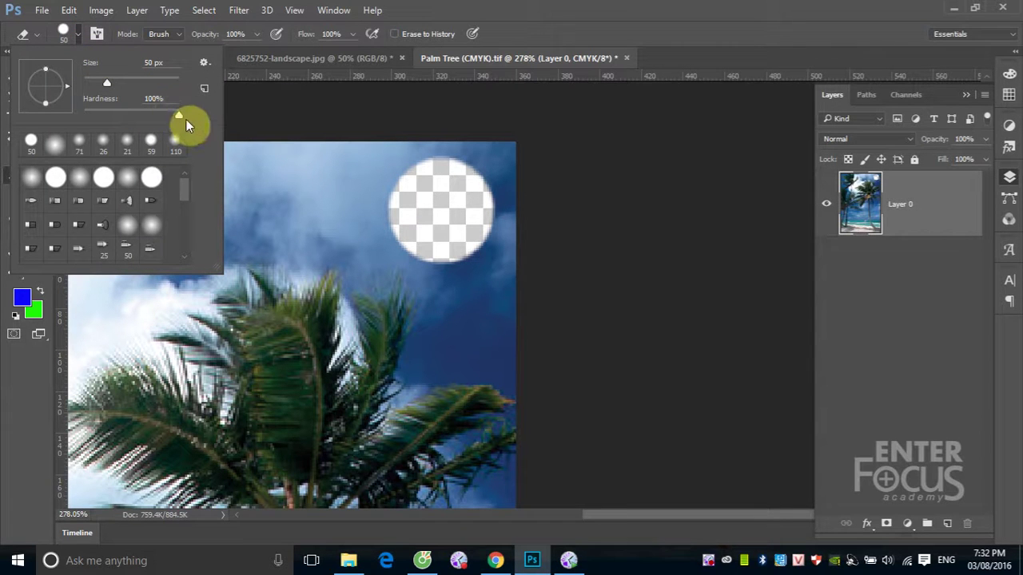
drag(179, 117, 157, 110)
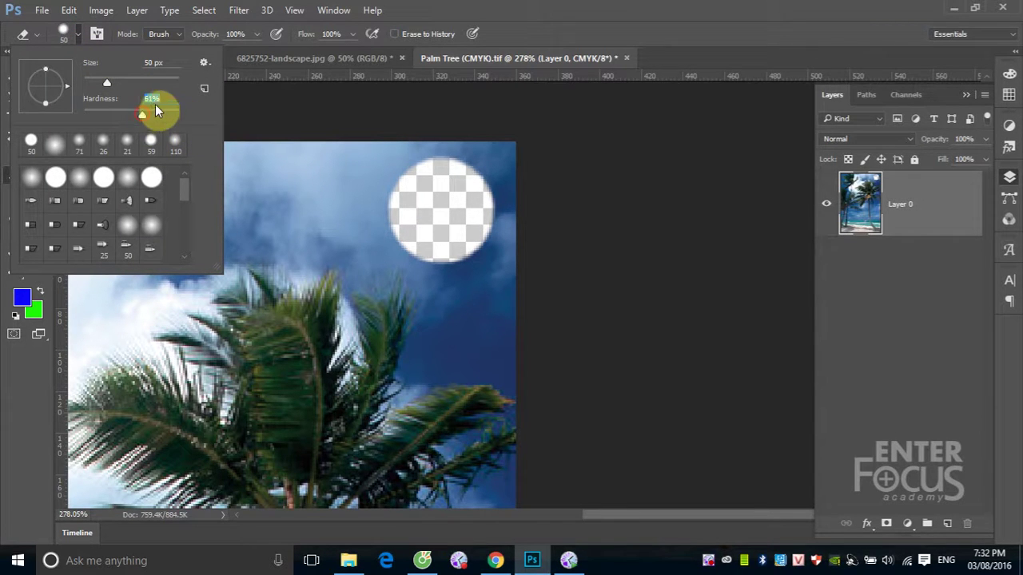
click(152, 99)
text(50)
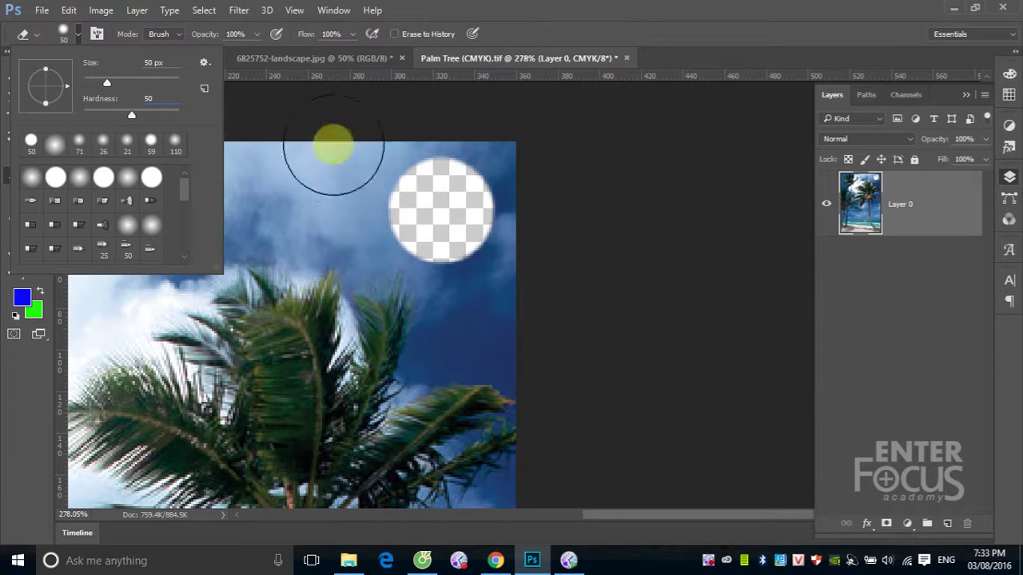
click(448, 23)
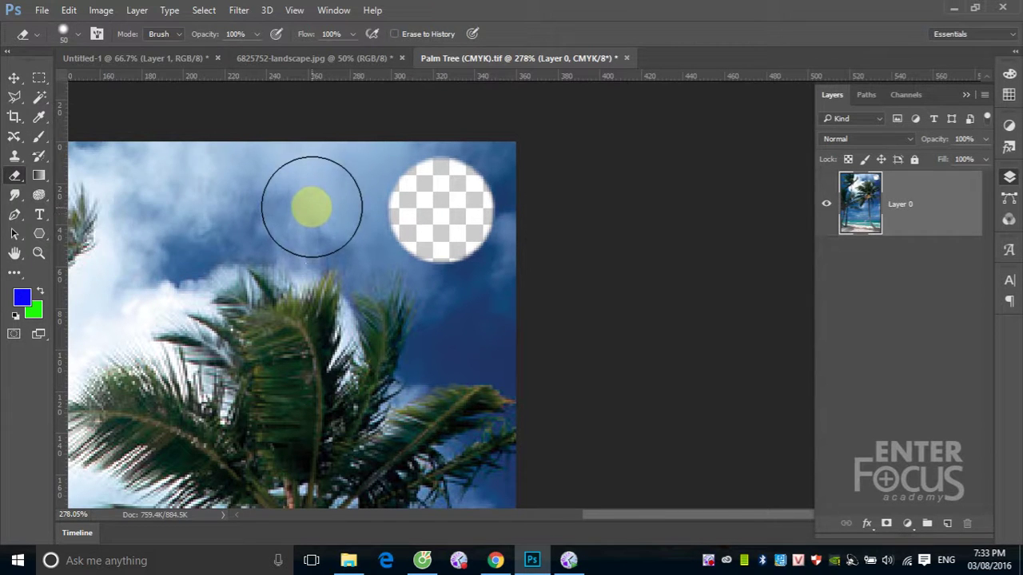
click(312, 211)
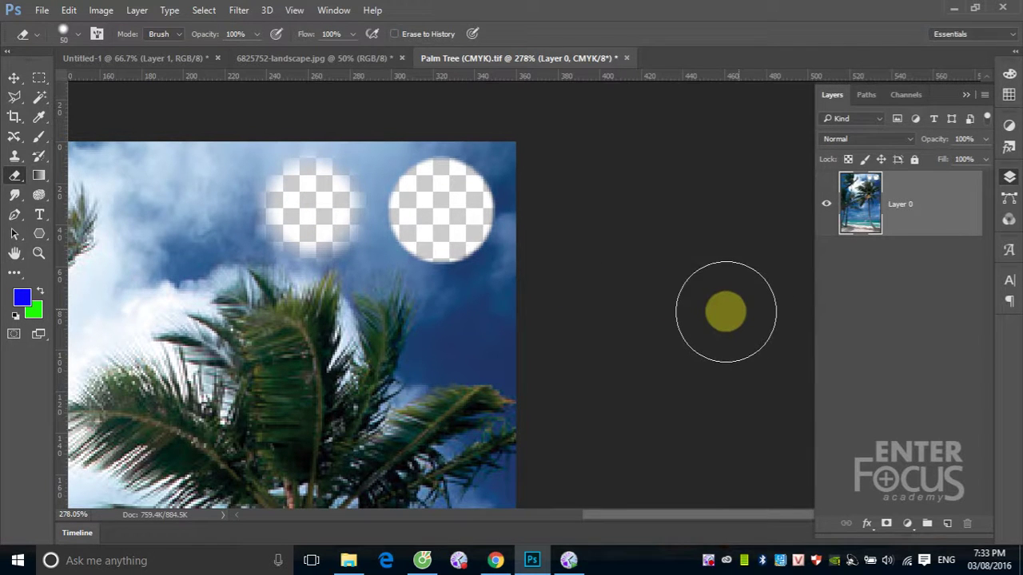
Step: Set eraser hardness to 1% and erase a fully feathered sky patch further left
click(79, 35)
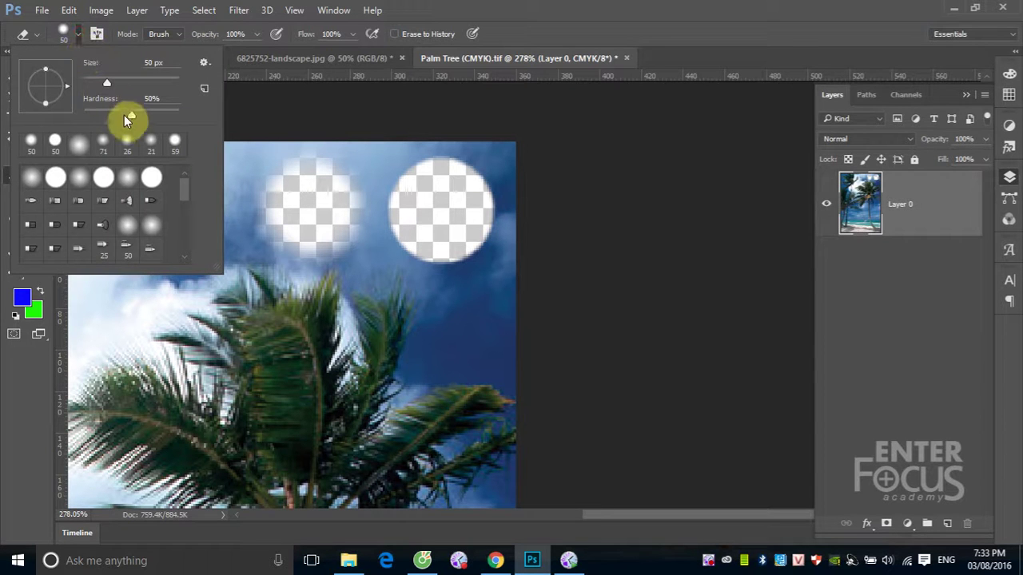
drag(131, 115, 84, 115)
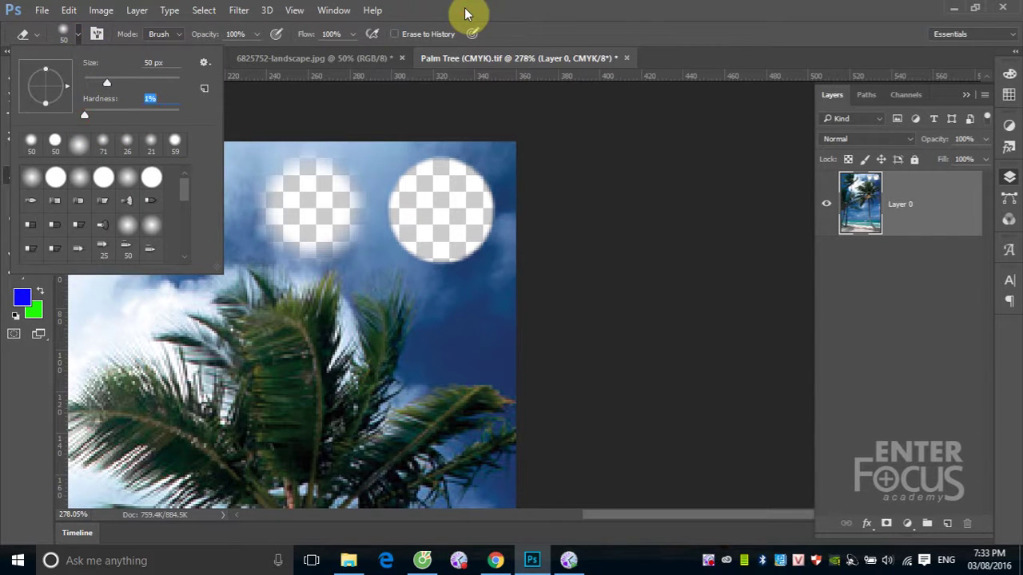
key(Return)
click(182, 210)
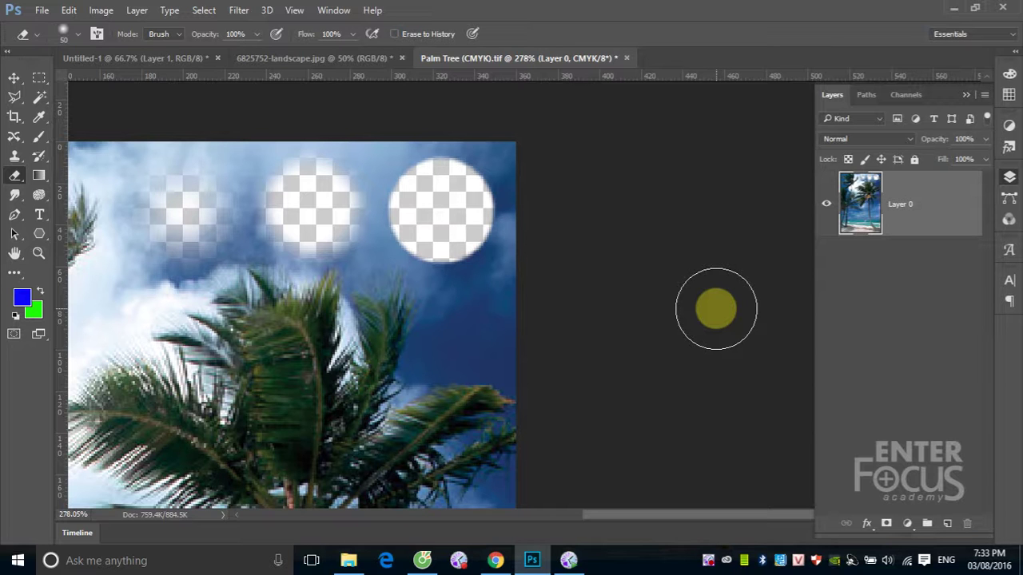
Step: Set eraser opacity to 10% and erase a faint patch of sky beside the palm fronds
click(236, 34)
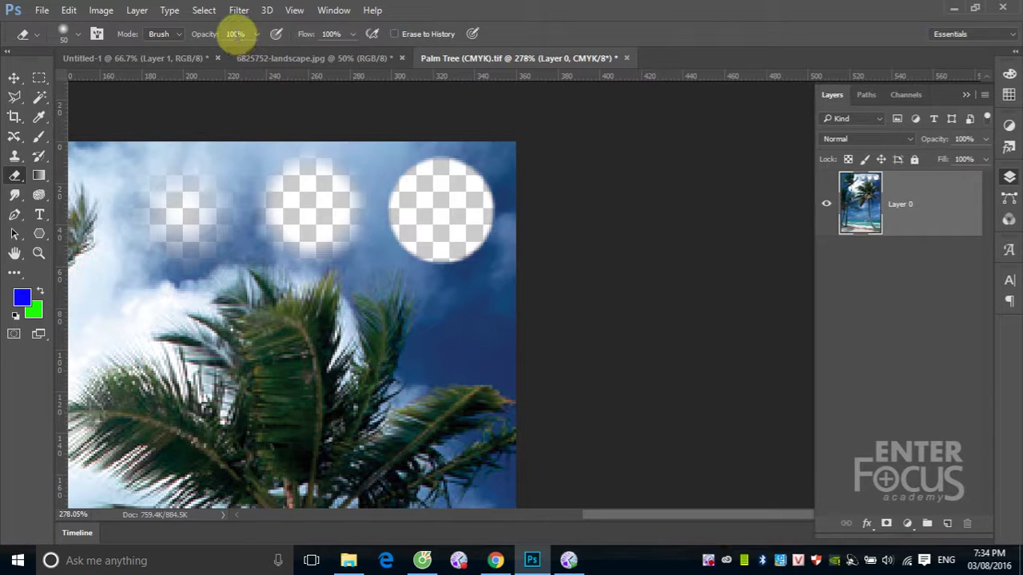
click(235, 34)
text(10)
click(420, 352)
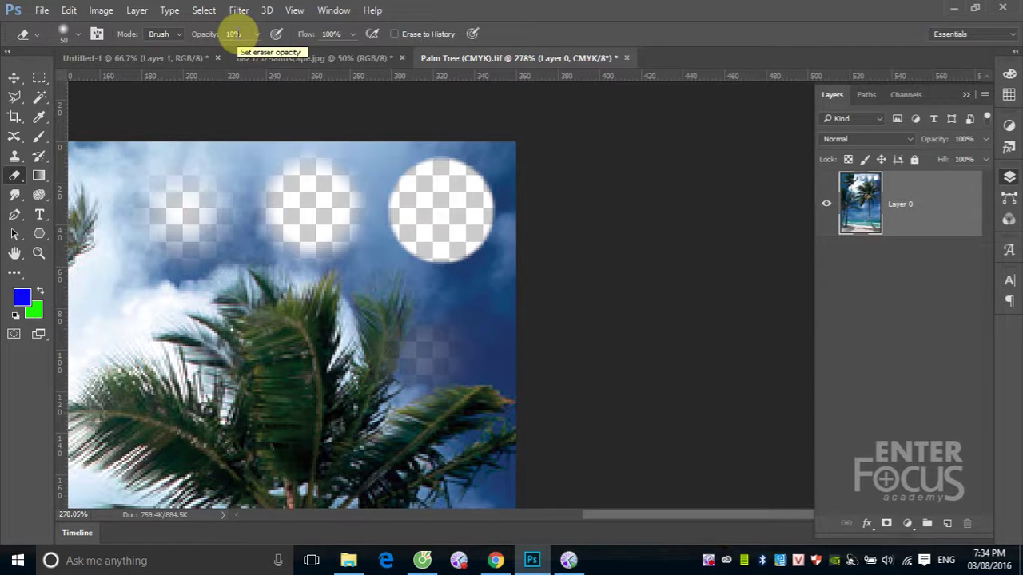
Step: Restore eraser opacity to 100% and zoom out to the whole image
click(235, 34)
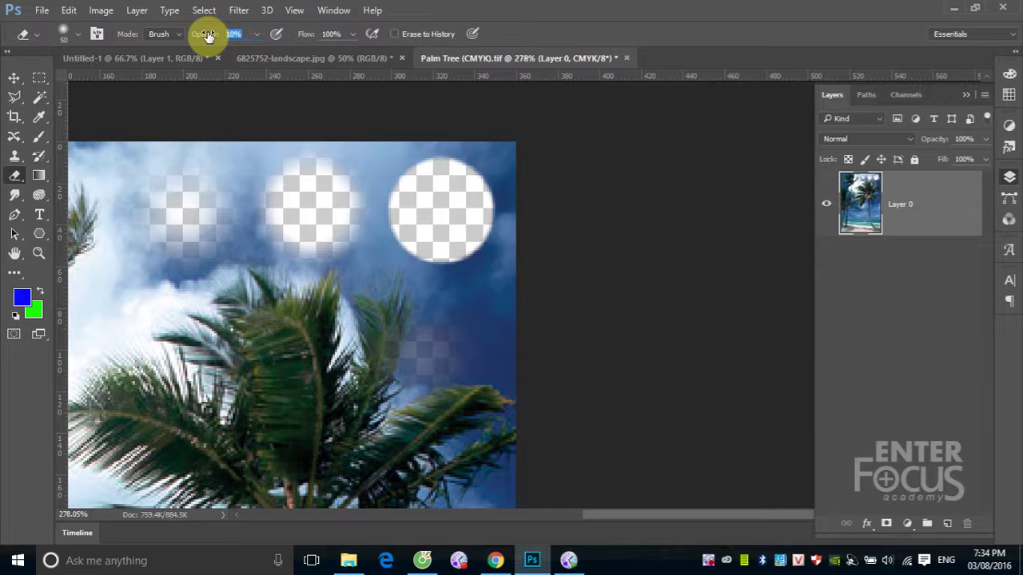
text(10)
text(0)
key(ctrl+minus)
key(ctrl+minus)
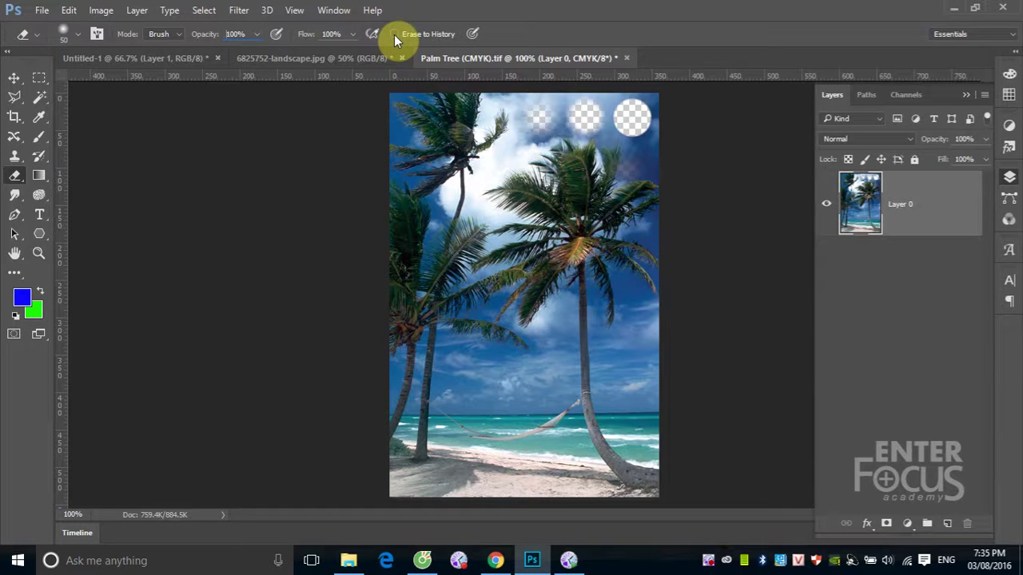
Step: Turn on Erase to History and paint the erased sky circles back to the original
click(393, 34)
mouse_move(519, 119)
mouse_down()
mouse_move(660, 118)
mouse_move(628, 131)
mouse_move(648, 178)
mouse_up()
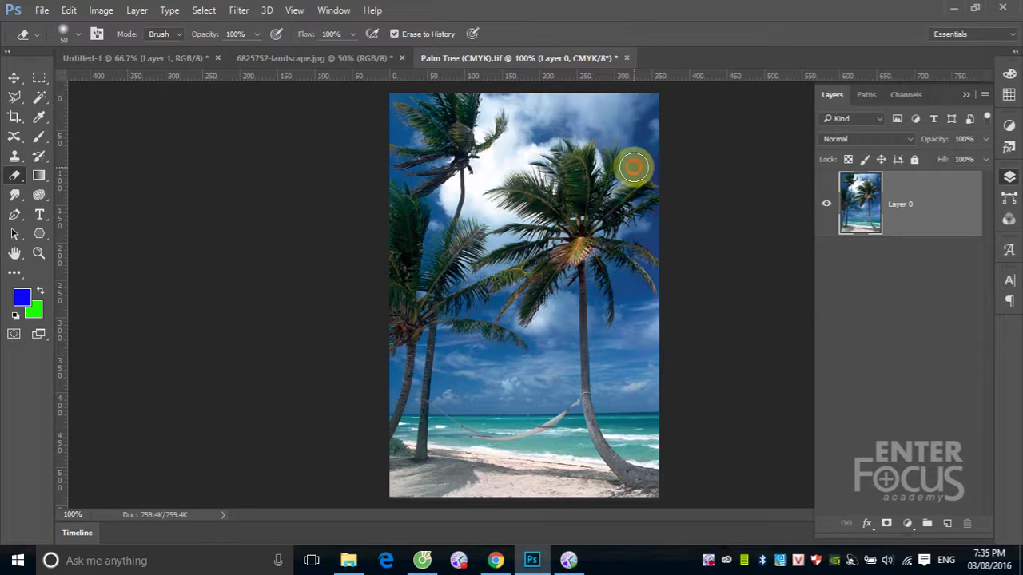
click(631, 167)
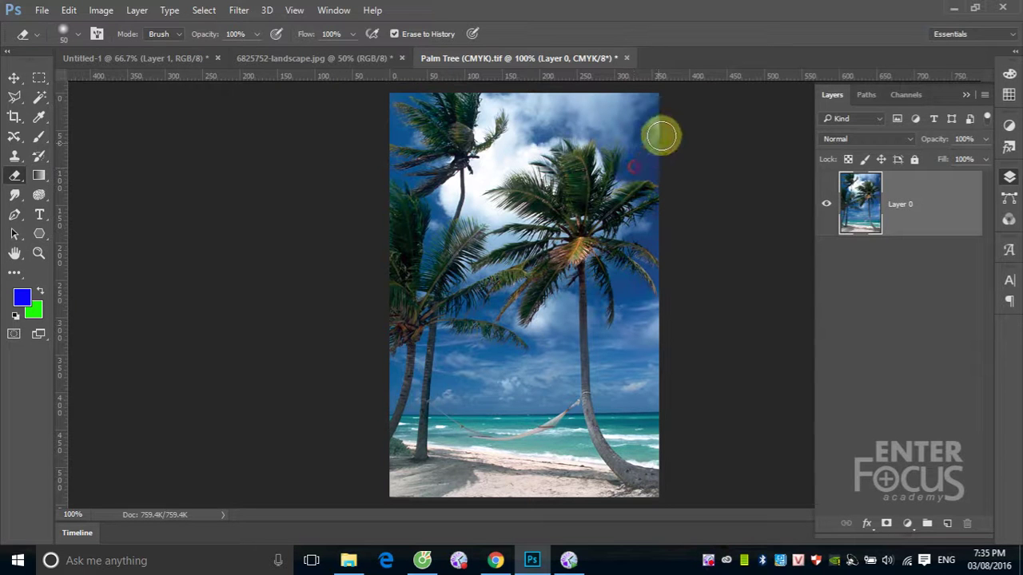
Step: Turn Erase to History off, undo a test stroke, and show the eraser tool variants
click(397, 34)
mouse_move(642, 155)
mouse_down()
mouse_move(532, 119)
mouse_move(624, 175)
mouse_move(668, 167)
mouse_up()
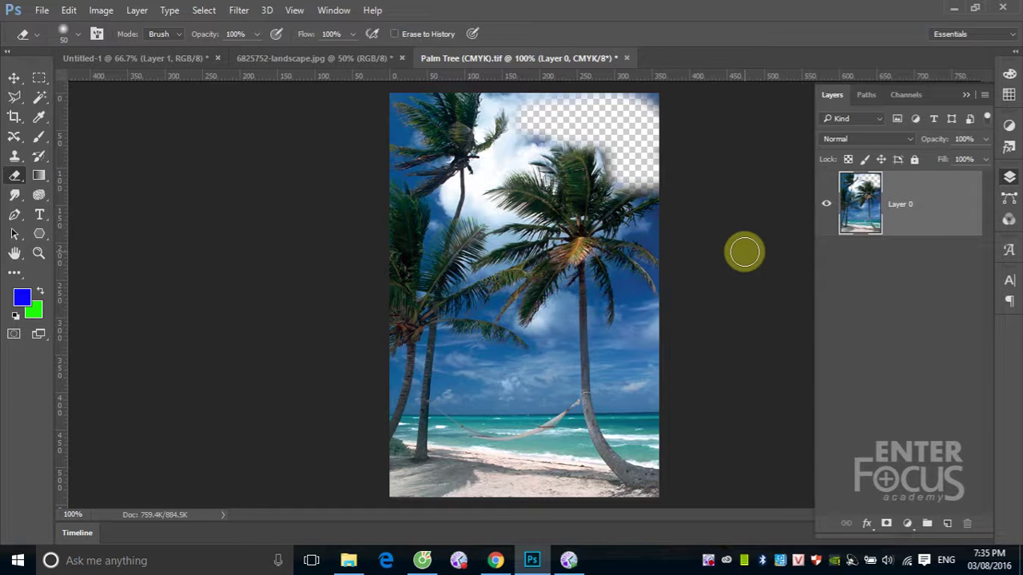
key(ctrl+z)
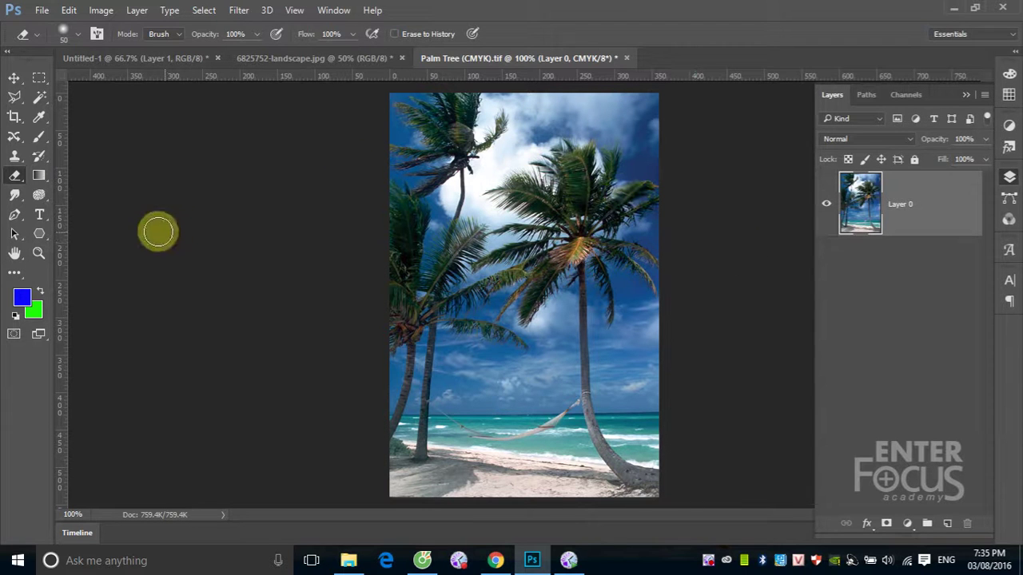
right_click(18, 180)
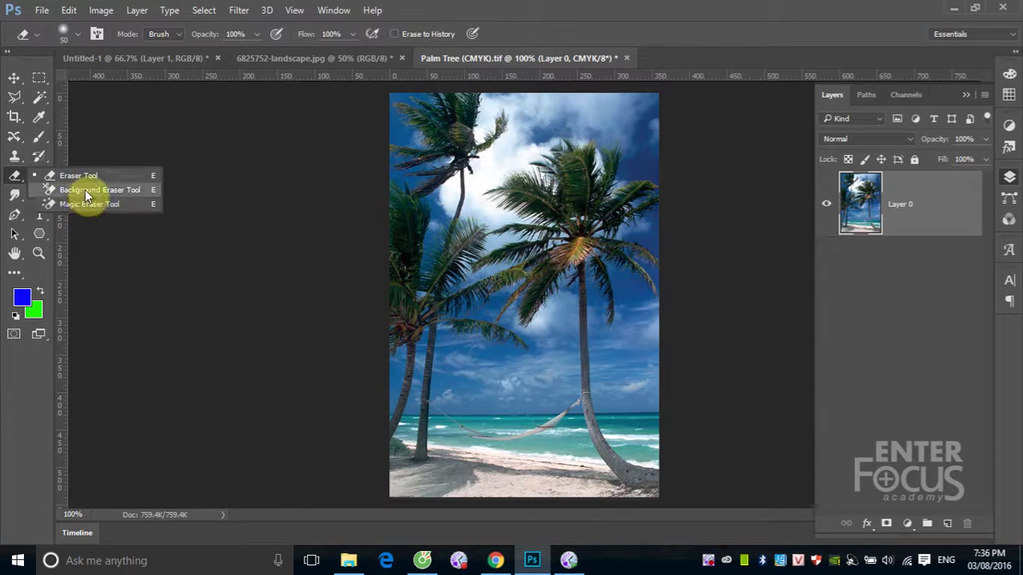
Step: Choose the Background Eraser with a 93 px brush and zoom in on the top palm fronds
click(88, 190)
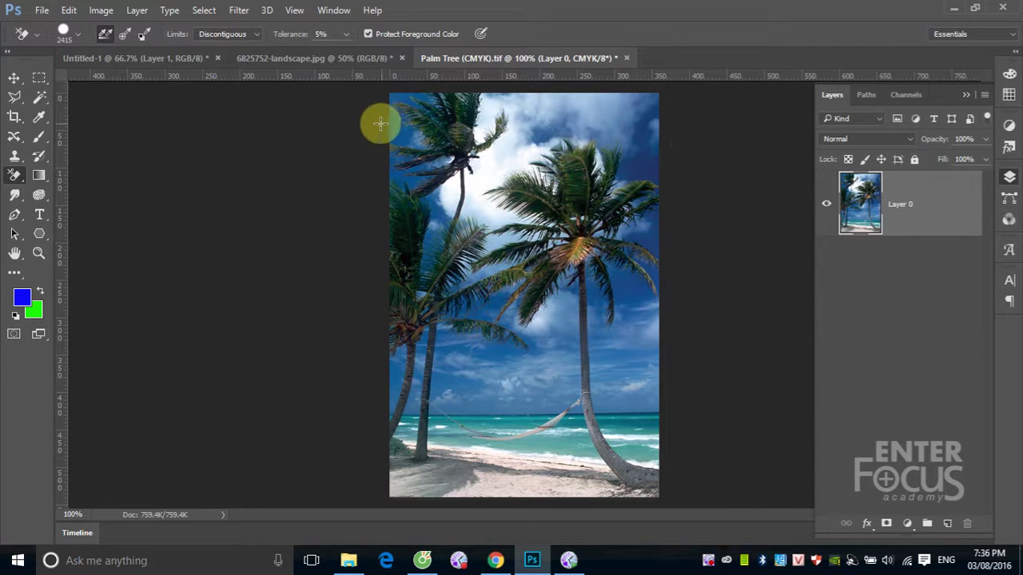
click(80, 34)
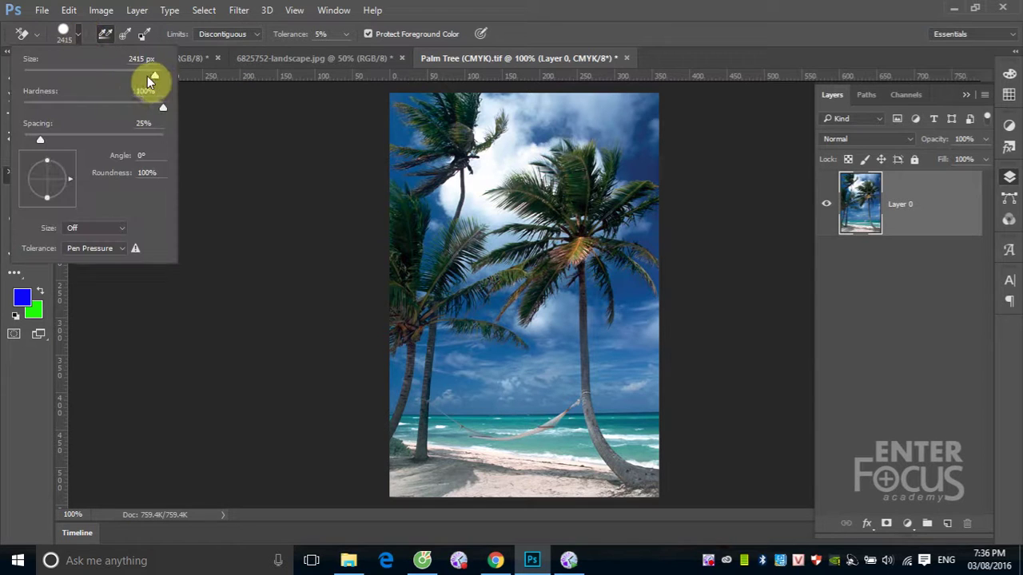
drag(155, 76, 88, 75)
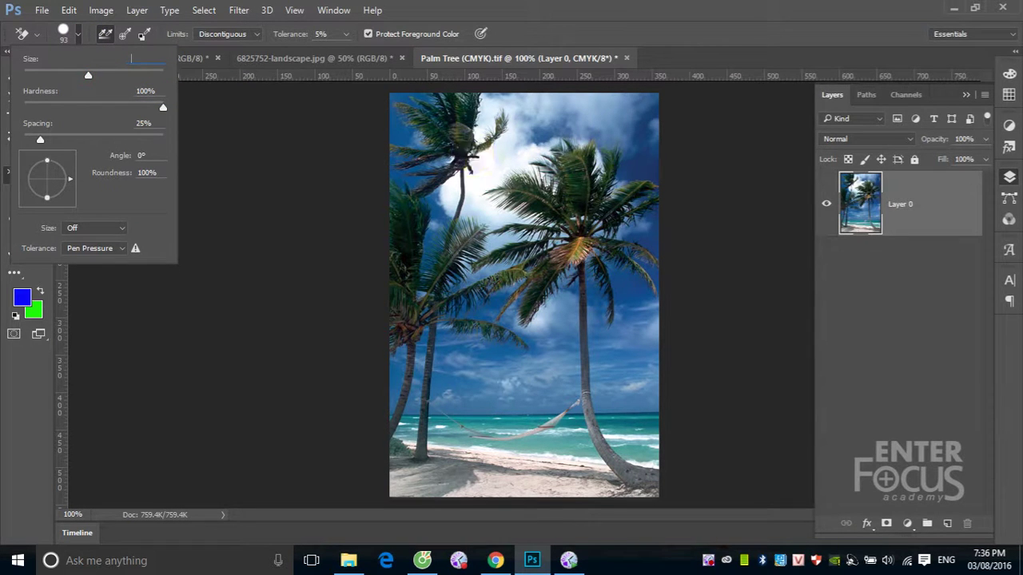
key(bracketleft)
click(515, 222)
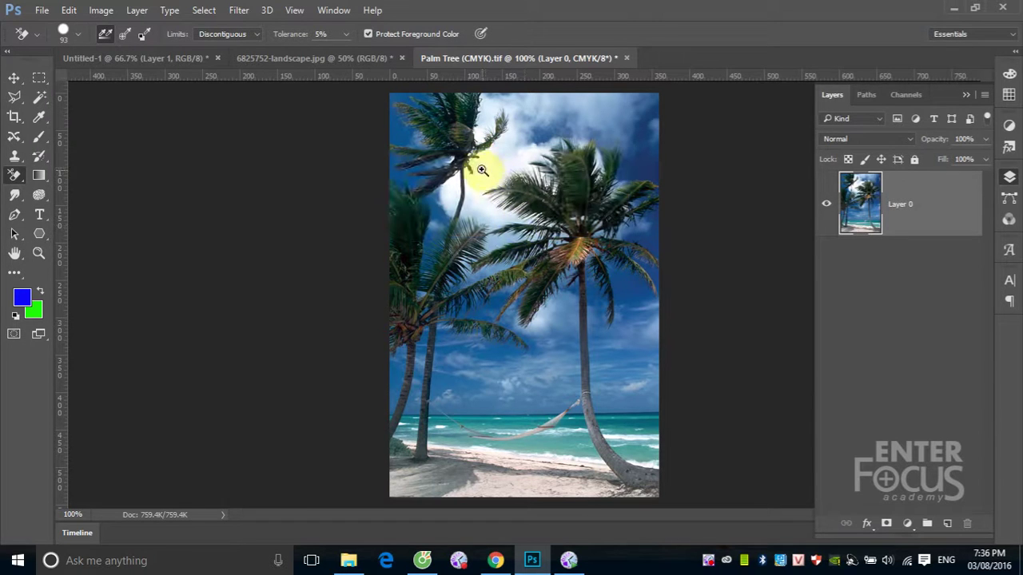
drag(479, 167, 551, 238)
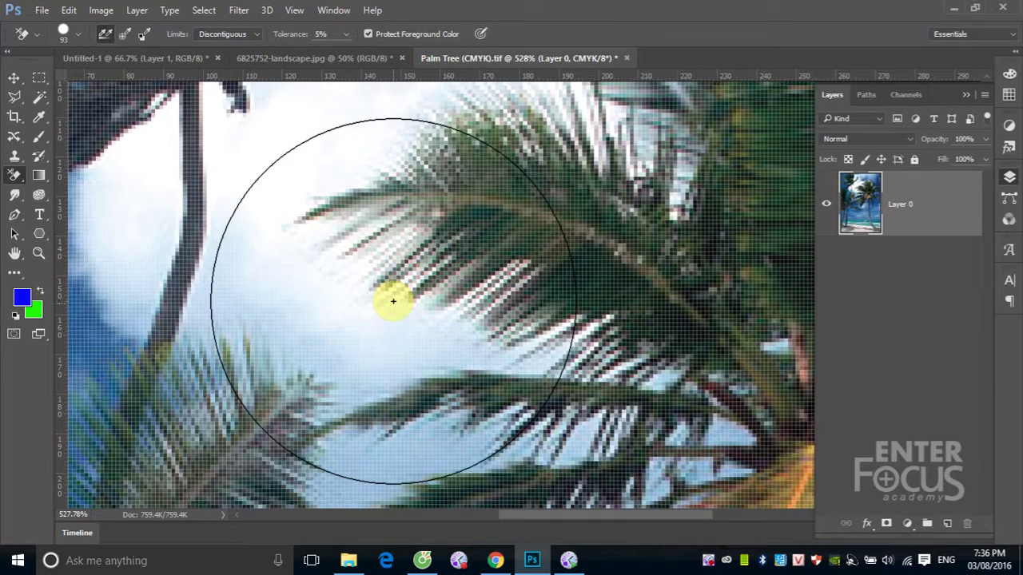
Step: Erase the light sky around and between the palm fronds with the Background Eraser
drag(445, 358, 397, 221)
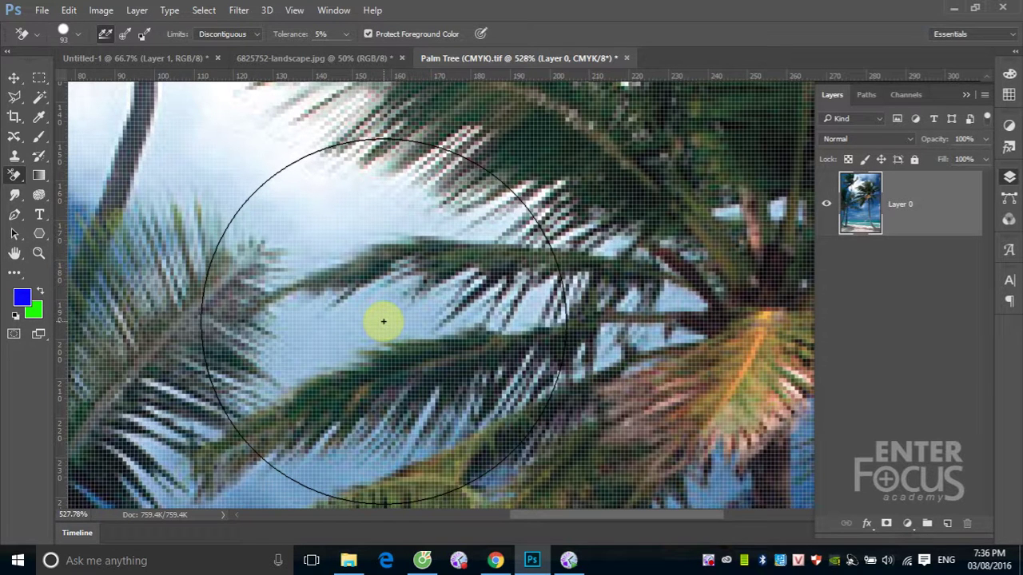
click(383, 321)
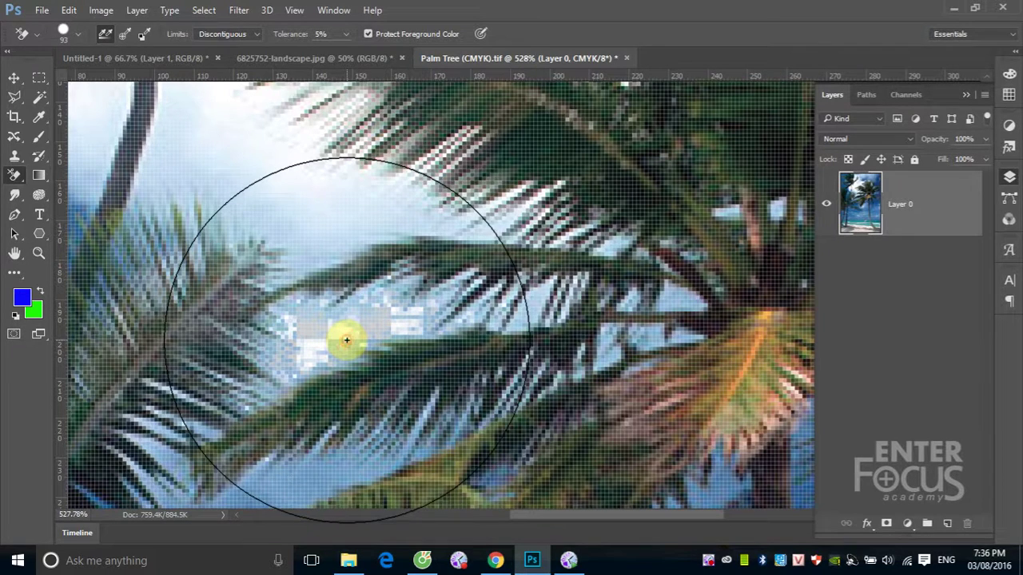
mouse_move(338, 238)
mouse_down()
mouse_move(335, 221)
mouse_move(272, 229)
mouse_move(280, 210)
mouse_move(265, 206)
mouse_move(287, 176)
mouse_move(258, 176)
mouse_move(274, 80)
mouse_move(320, 33)
mouse_up()
Step: Raise Tolerance to 30%, erase more sky beside the fronds, and zoom out
click(320, 34)
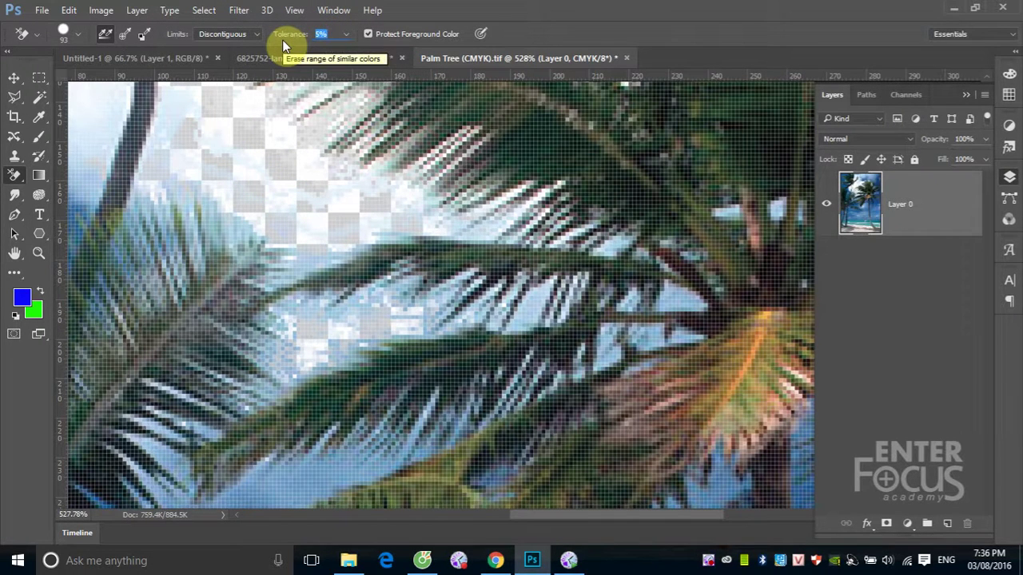
text(30)
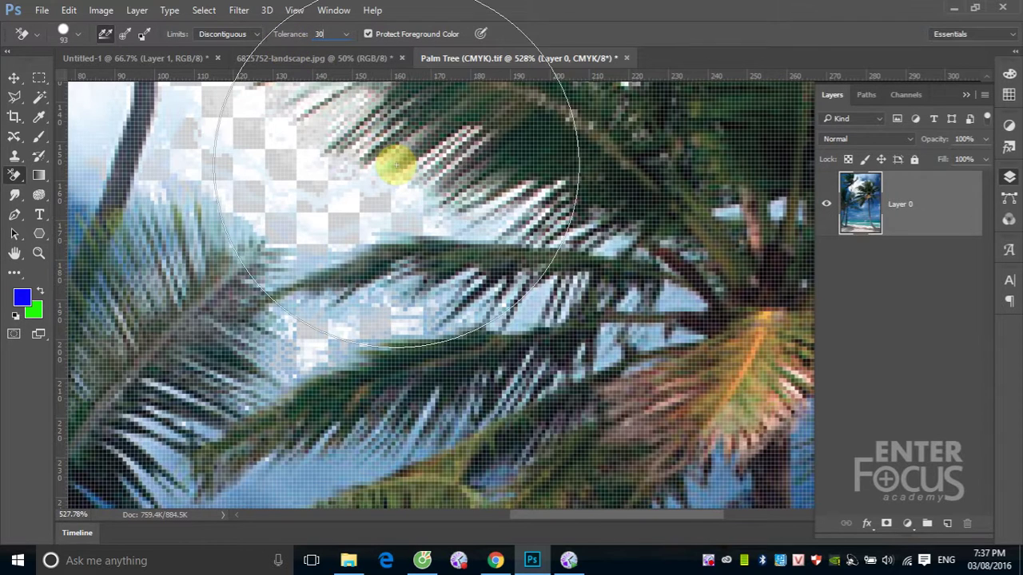
click(430, 310)
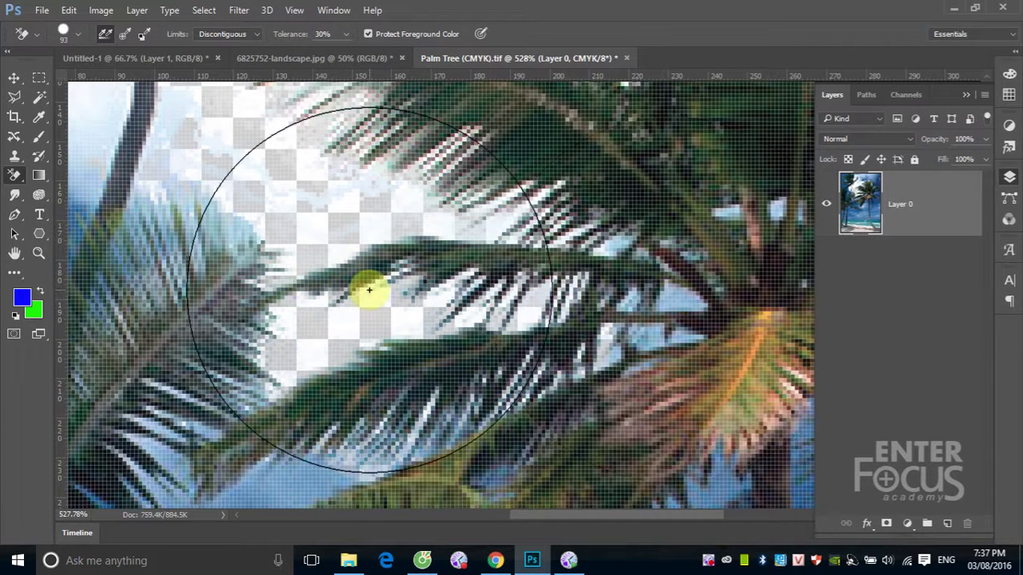
click(318, 199)
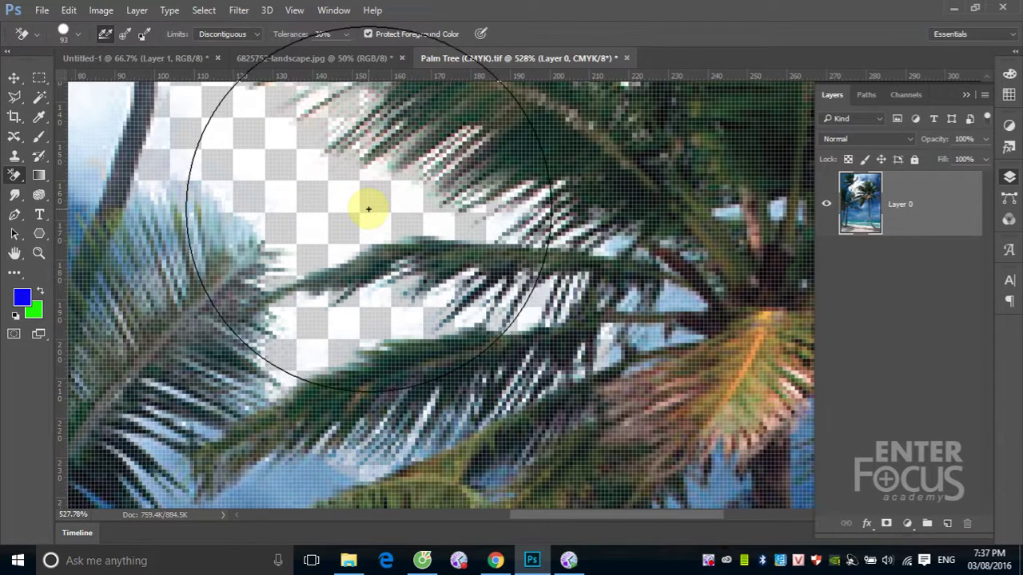
scroll(368, 209, down, 2)
scroll(368, 210, down, 1)
Step: Zoom out, erase the sky at the right palm's top right, and zoom into the palm crown
scroll(371, 214, down, 2)
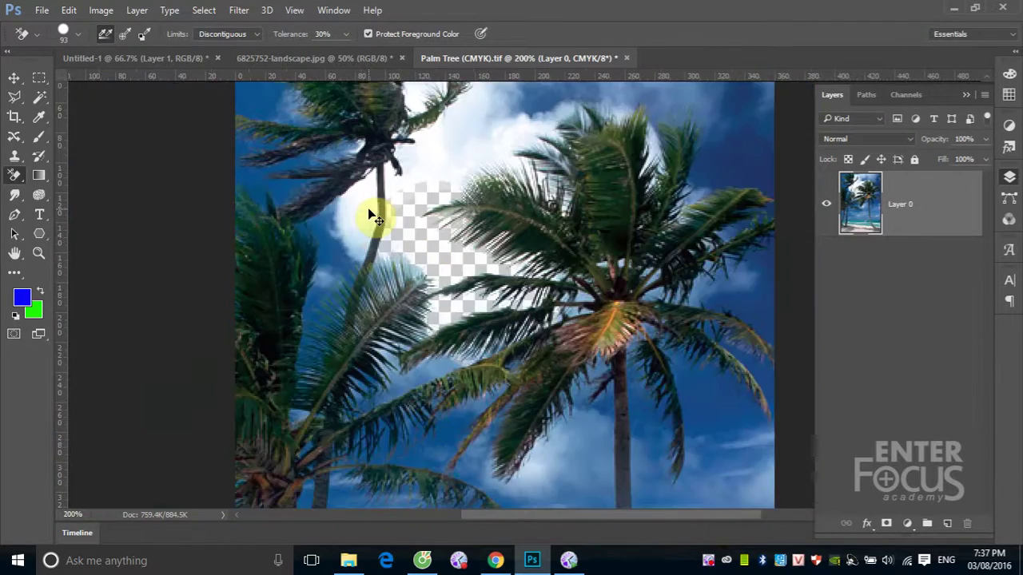
scroll(372, 214, down, 1)
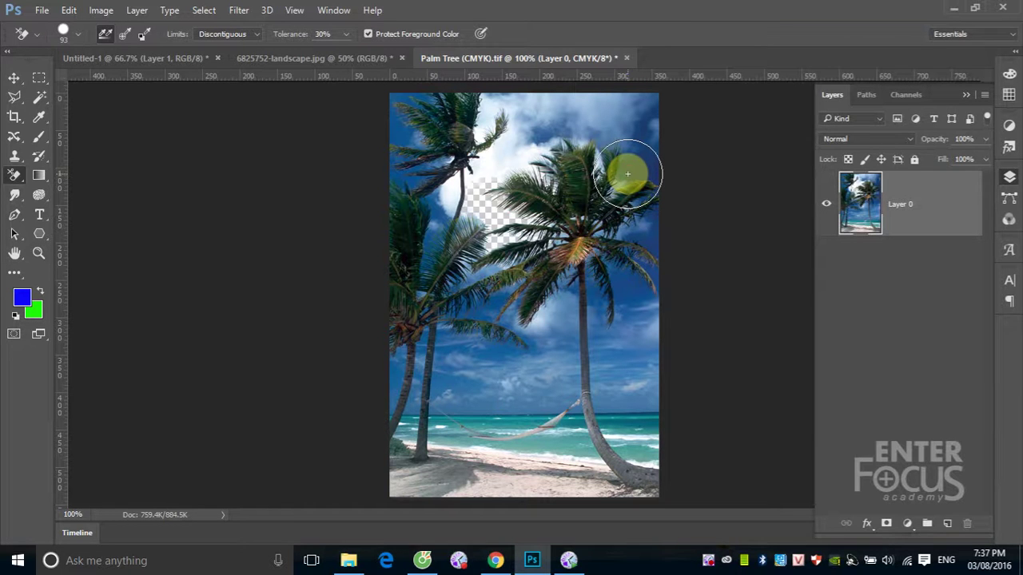
click(628, 174)
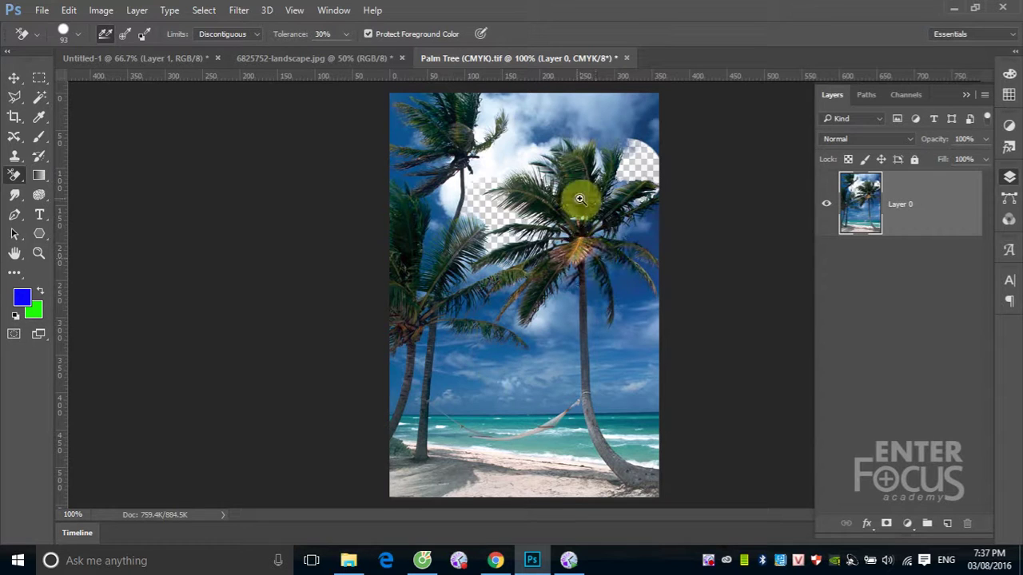
mouse_move(576, 194)
mouse_down()
mouse_move(690, 288)
mouse_move(676, 293)
mouse_up()
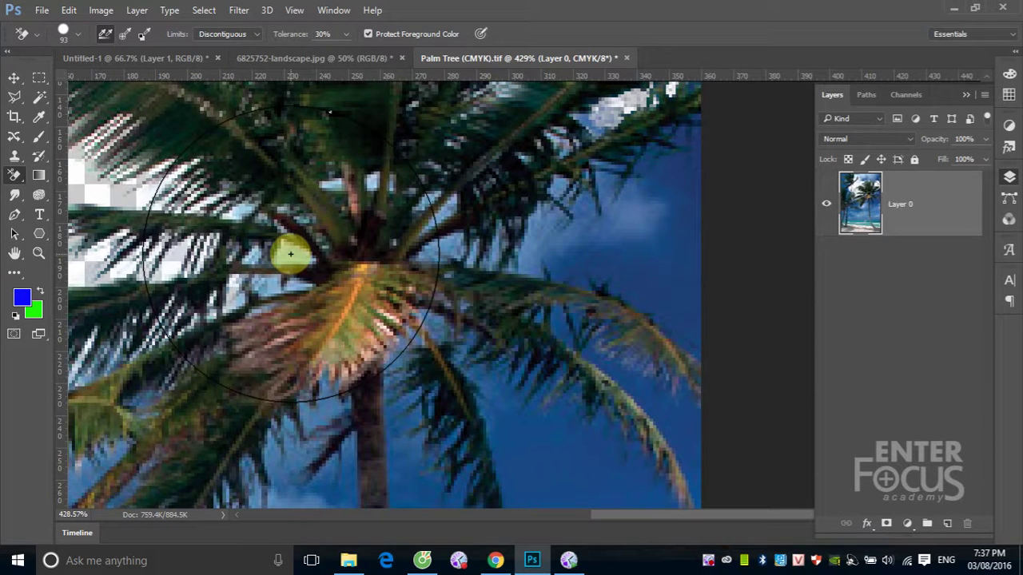
Step: Erase the white sky left of and above the palm crown, then show the Limits options
click(290, 254)
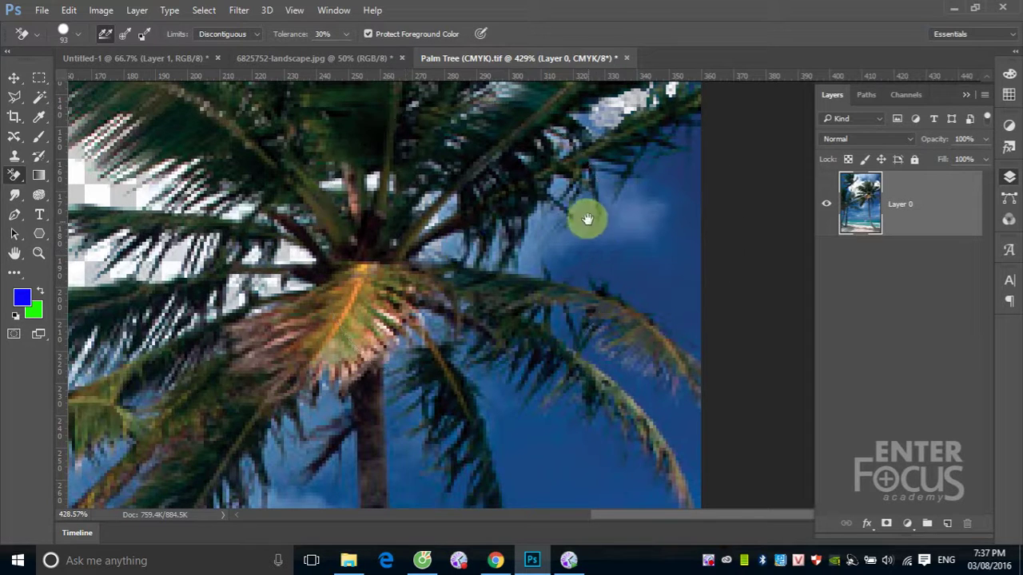
drag(584, 198, 556, 377)
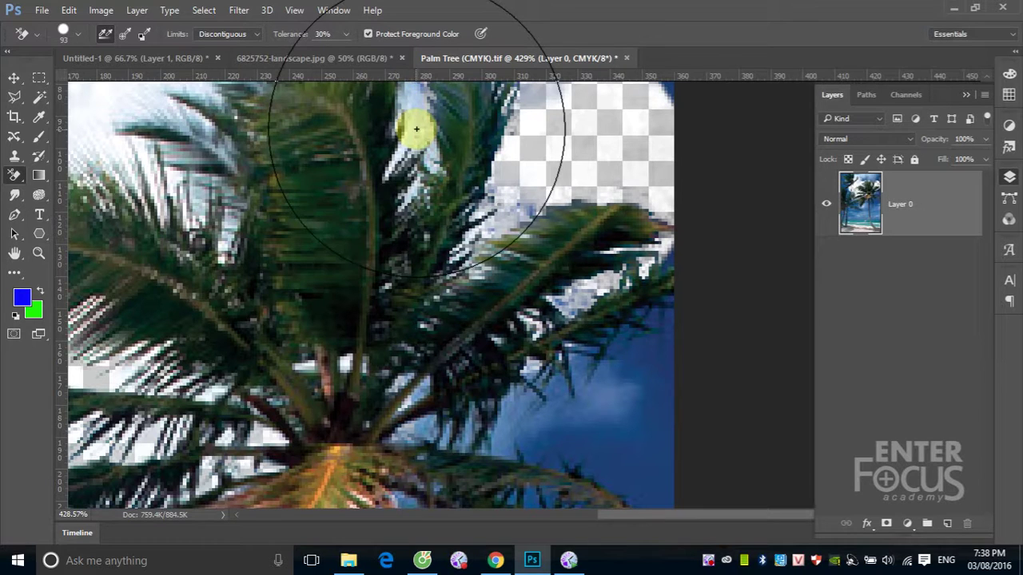
click(175, 181)
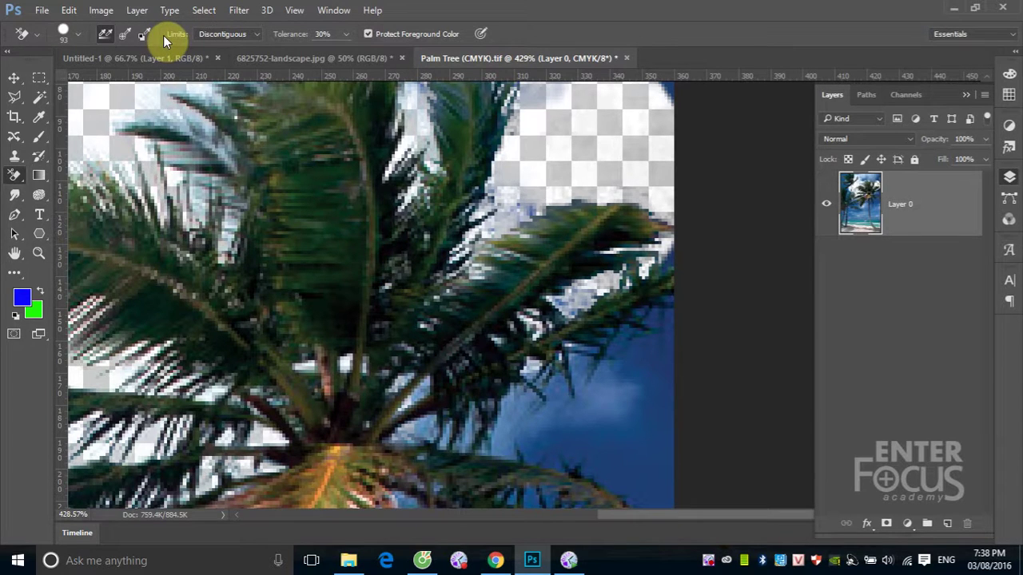
click(255, 34)
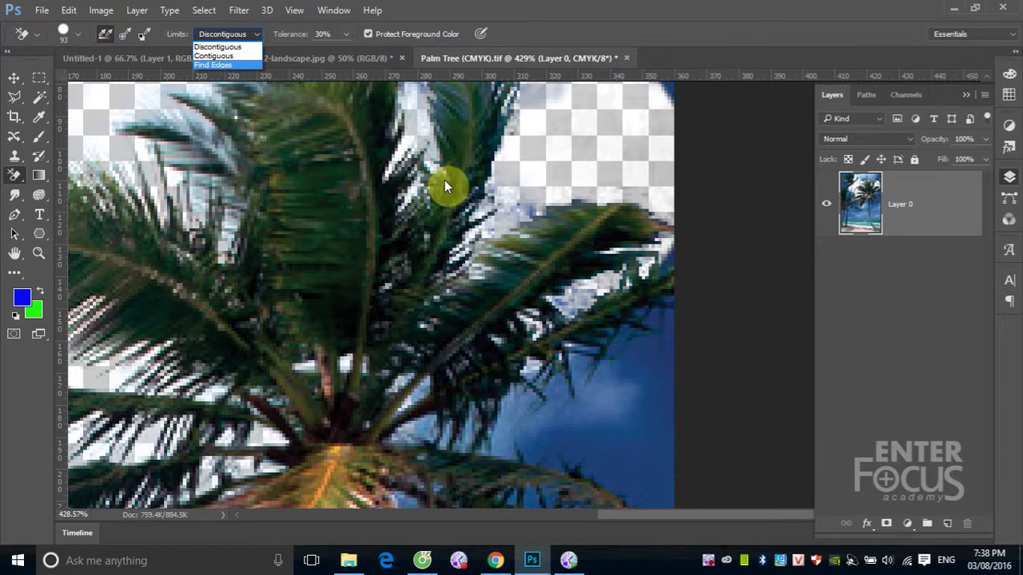
Step: Set the eraser limit to Find Edges and pan to the left palm's fronds
click(631, 320)
drag(392, 418, 503, 165)
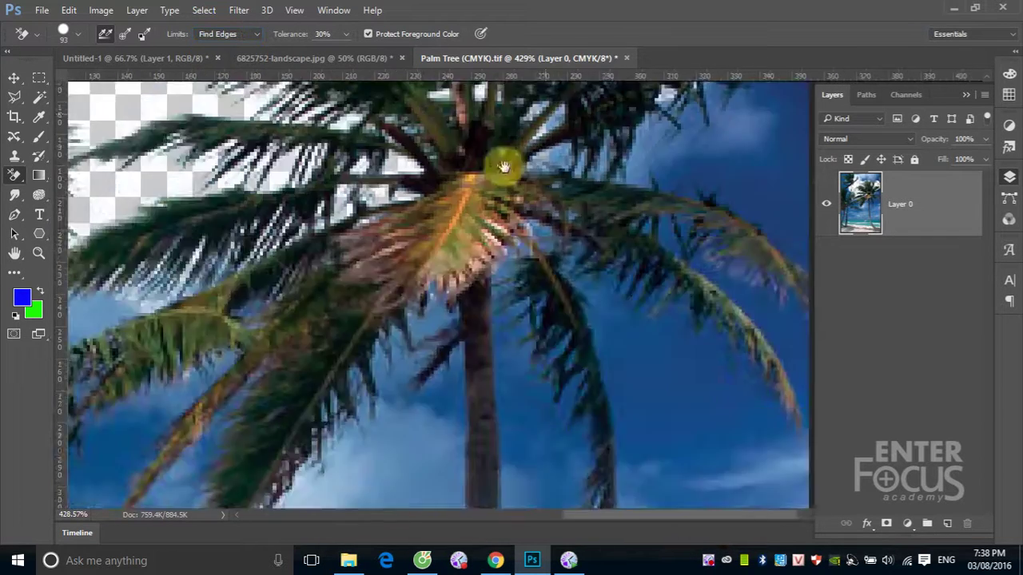
drag(435, 266, 441, 349)
drag(402, 201, 425, 290)
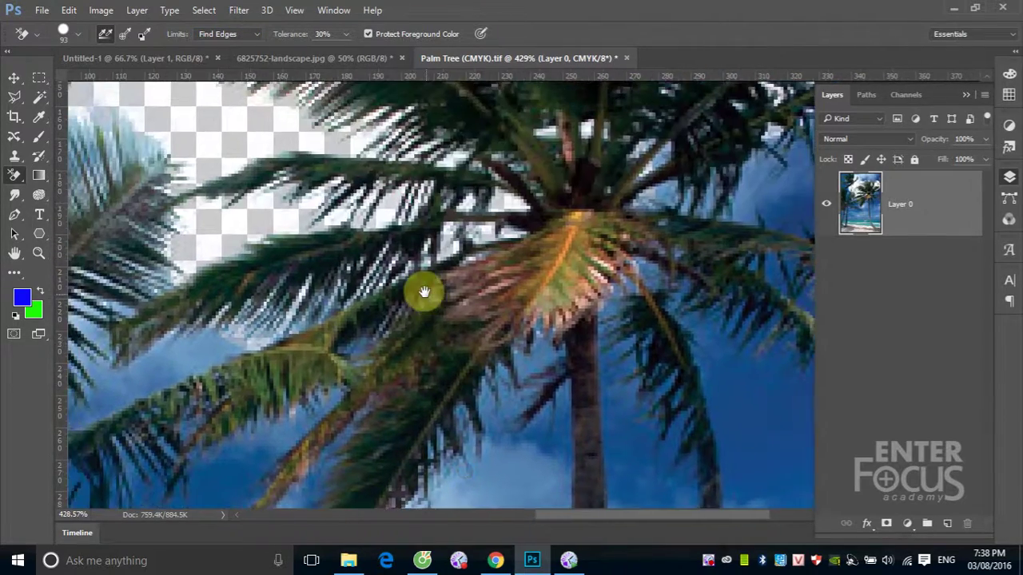
mouse_move(338, 302)
mouse_down()
mouse_move(593, 231)
mouse_move(581, 164)
mouse_up()
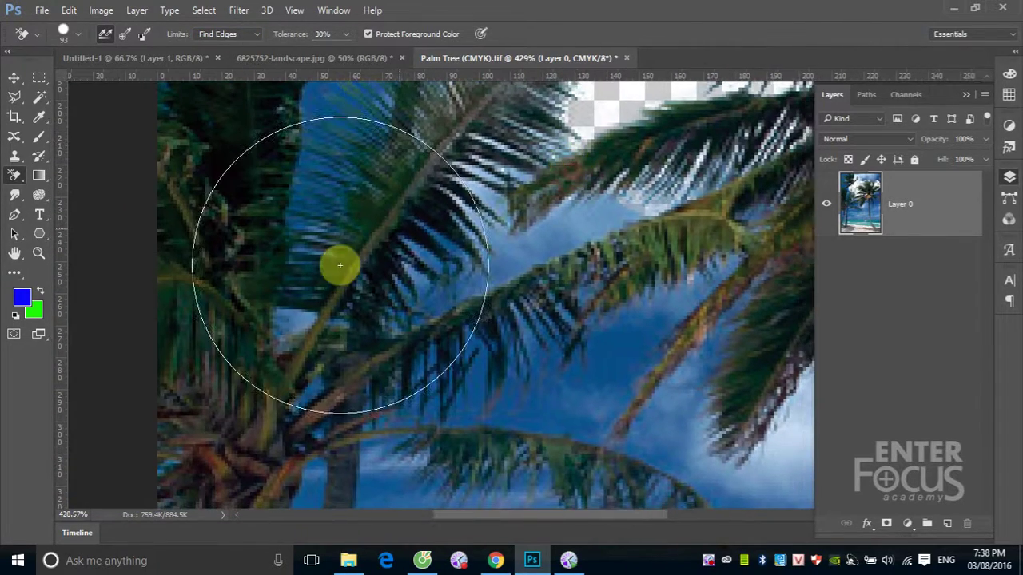
Step: Keep Find Edges and erase a small patch of sky beside the left fronds
click(255, 33)
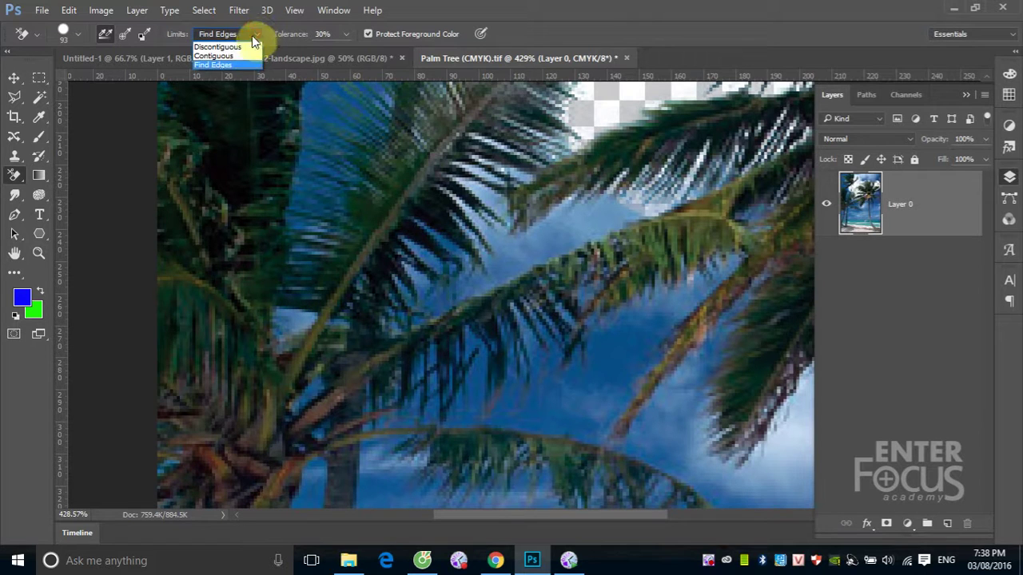
click(232, 66)
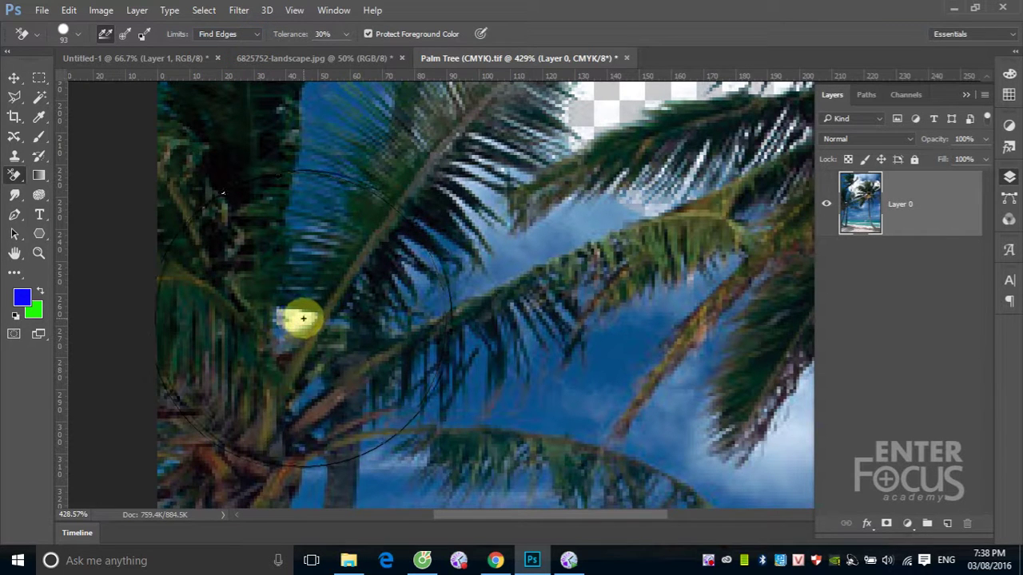
mouse_move(303, 318)
mouse_down()
mouse_move(273, 319)
mouse_move(296, 310)
mouse_move(293, 326)
mouse_move(303, 331)
mouse_up()
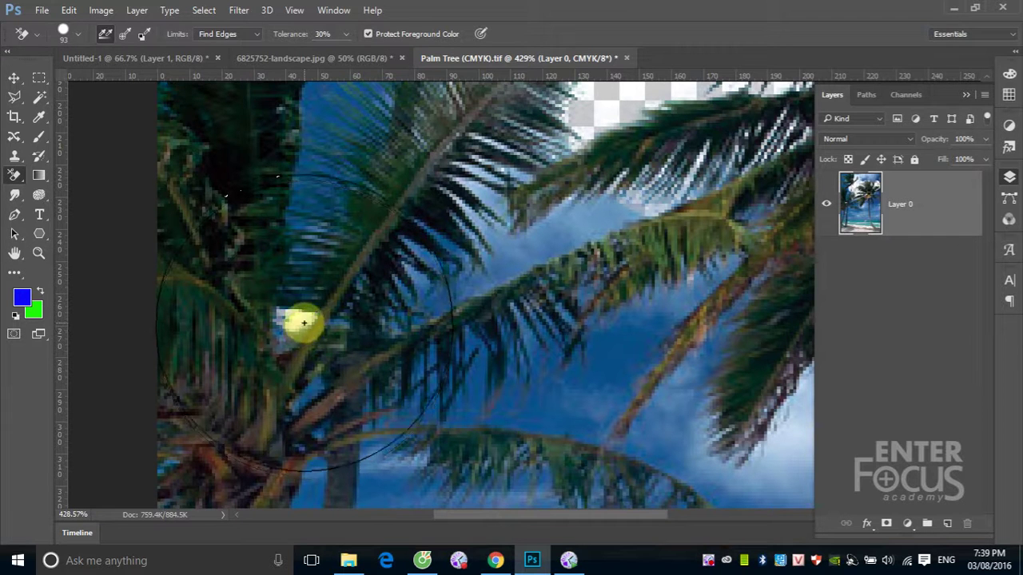
click(255, 35)
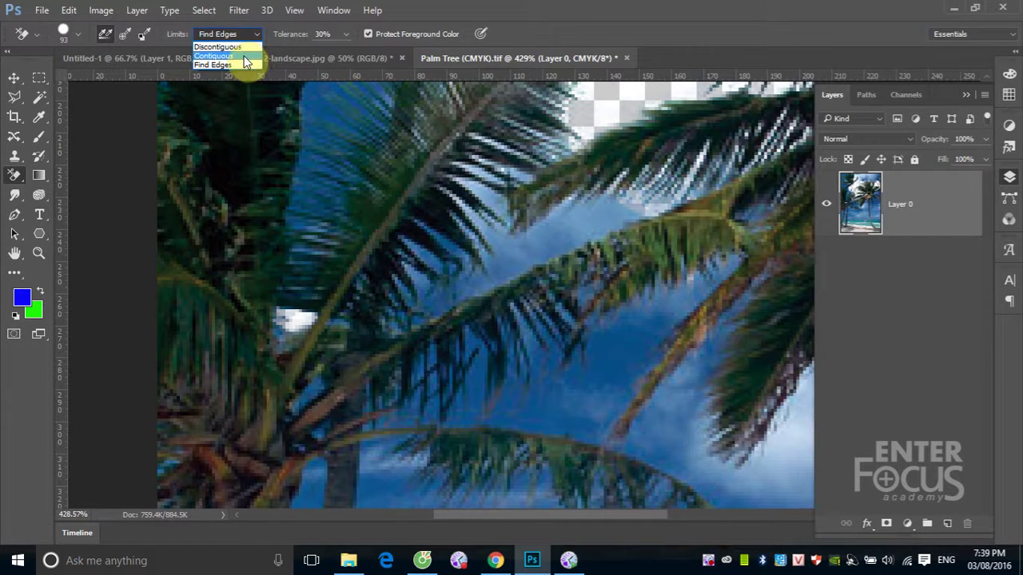
Step: Set Limits to Contiguous and erase a blue sky patch between the central fronds
click(244, 58)
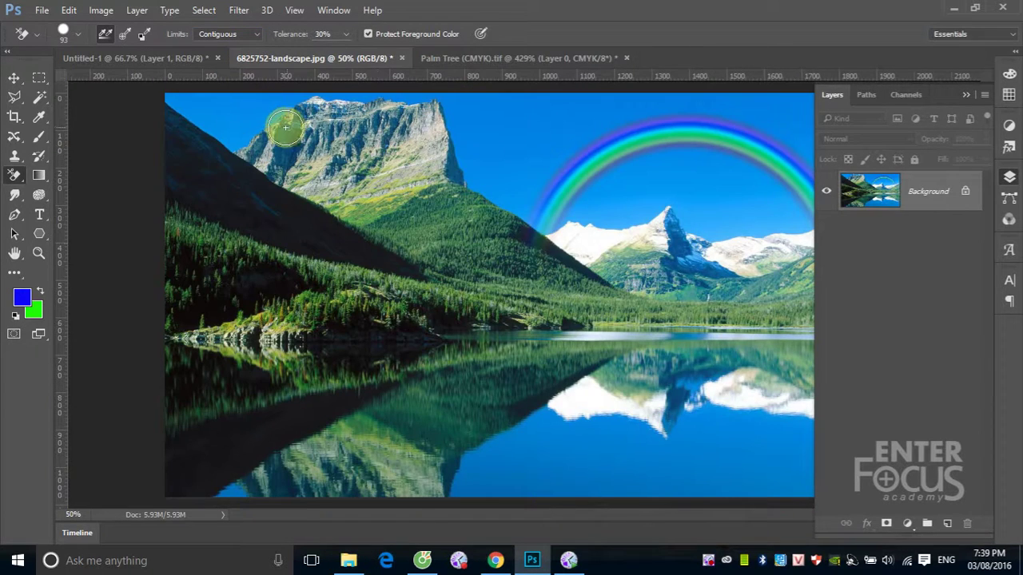
click(457, 59)
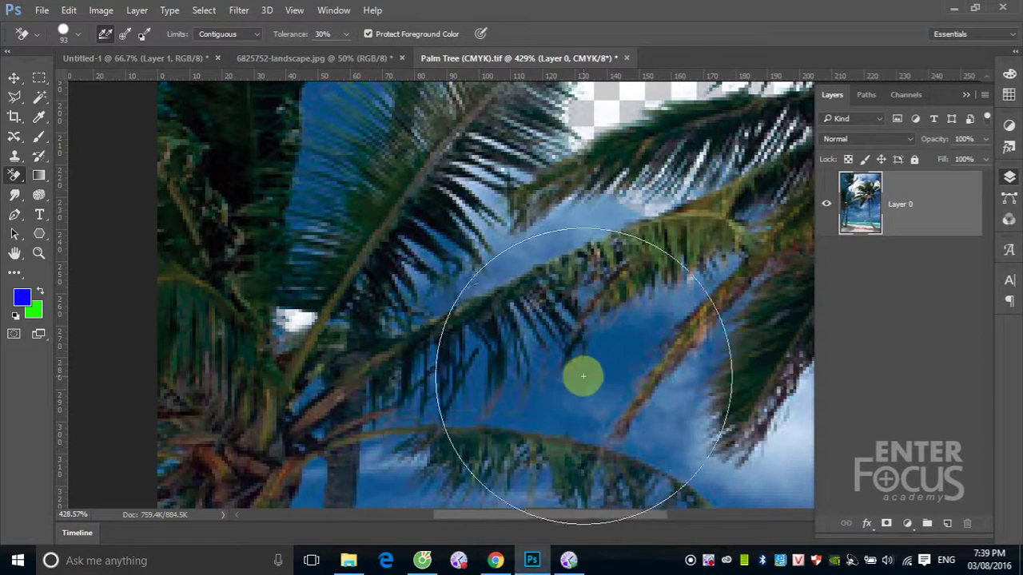
click(605, 359)
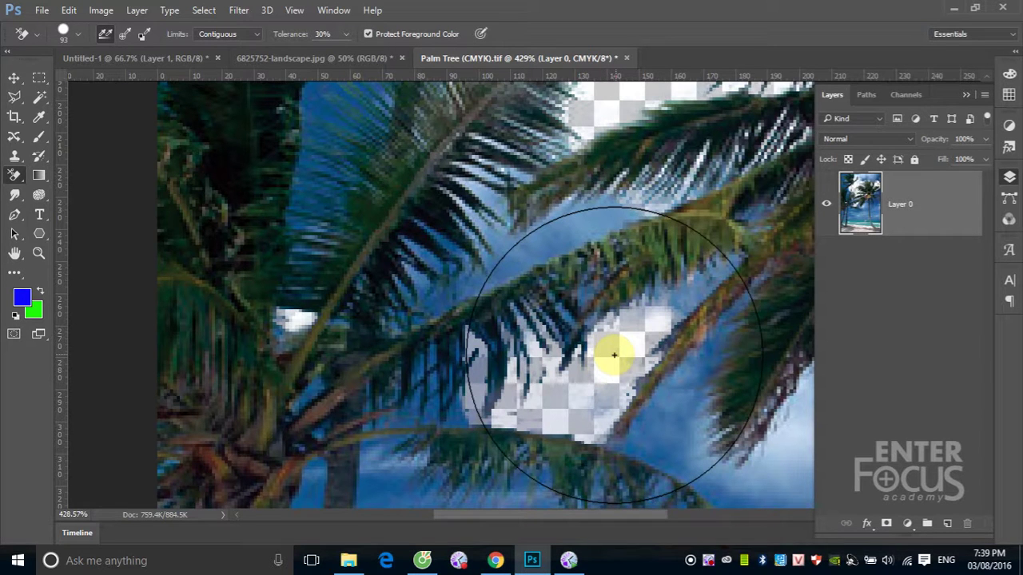
mouse_move(613, 355)
mouse_down()
mouse_move(577, 382)
mouse_move(600, 369)
mouse_up()
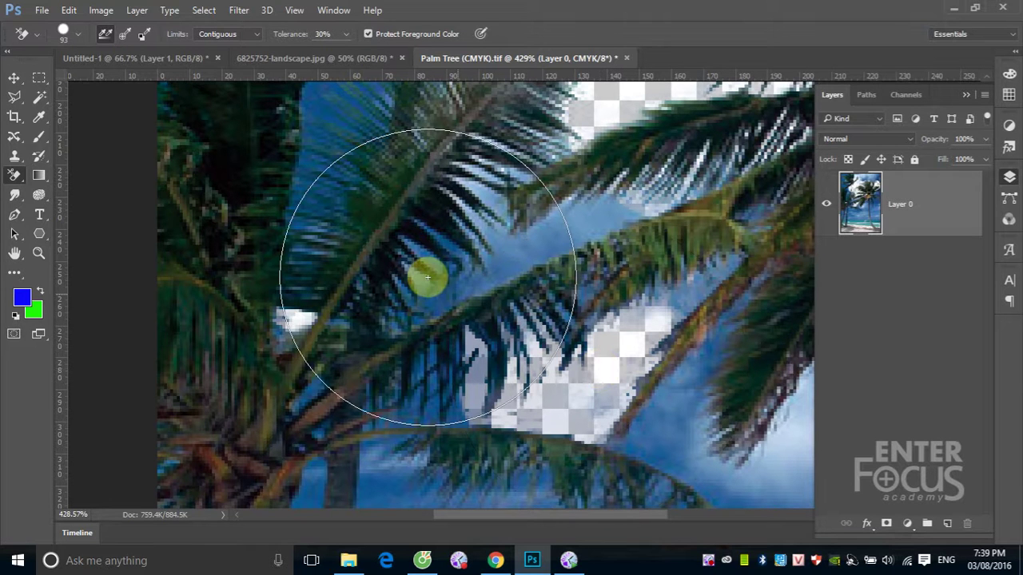
click(256, 34)
Step: With Discontiguous limits, erase the sky between, around and right of the palm trunks
click(245, 47)
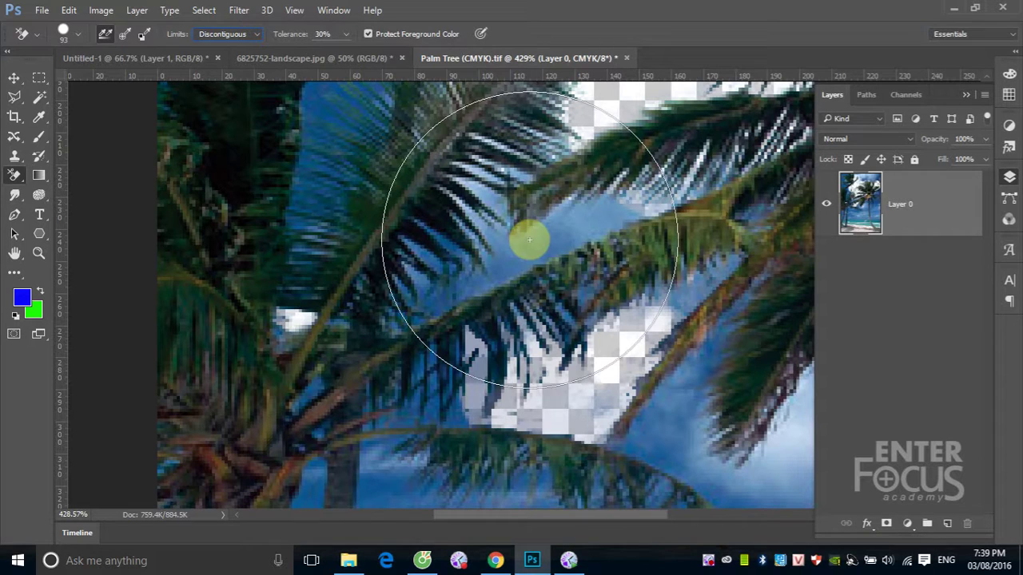
click(391, 453)
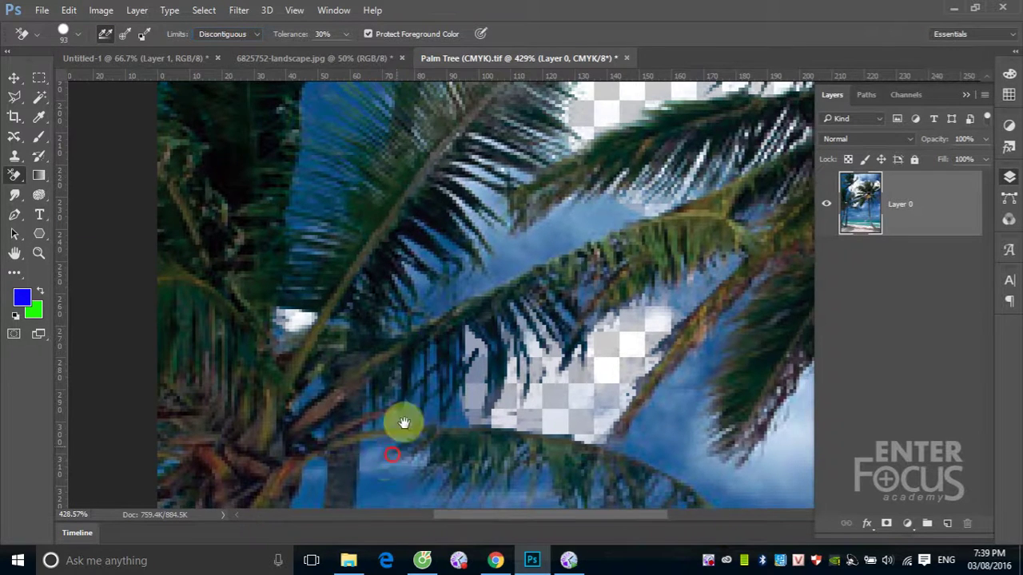
drag(403, 422, 440, 315)
click(370, 353)
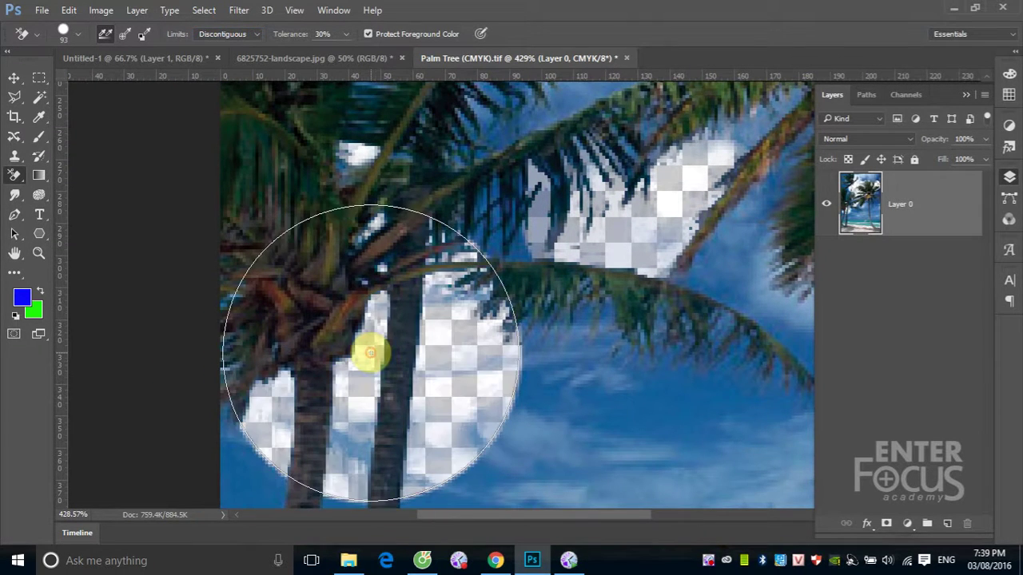
click(351, 451)
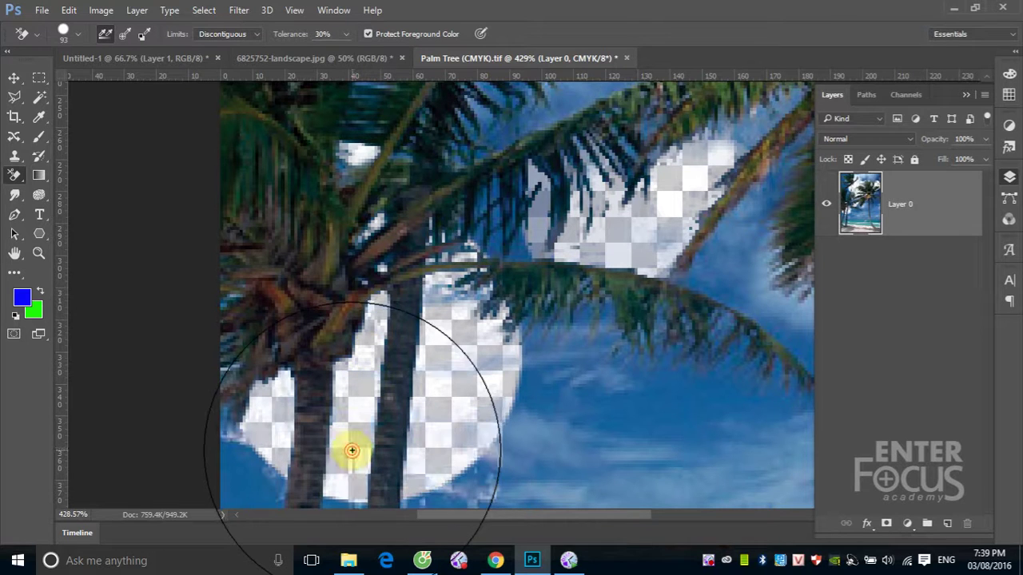
click(351, 461)
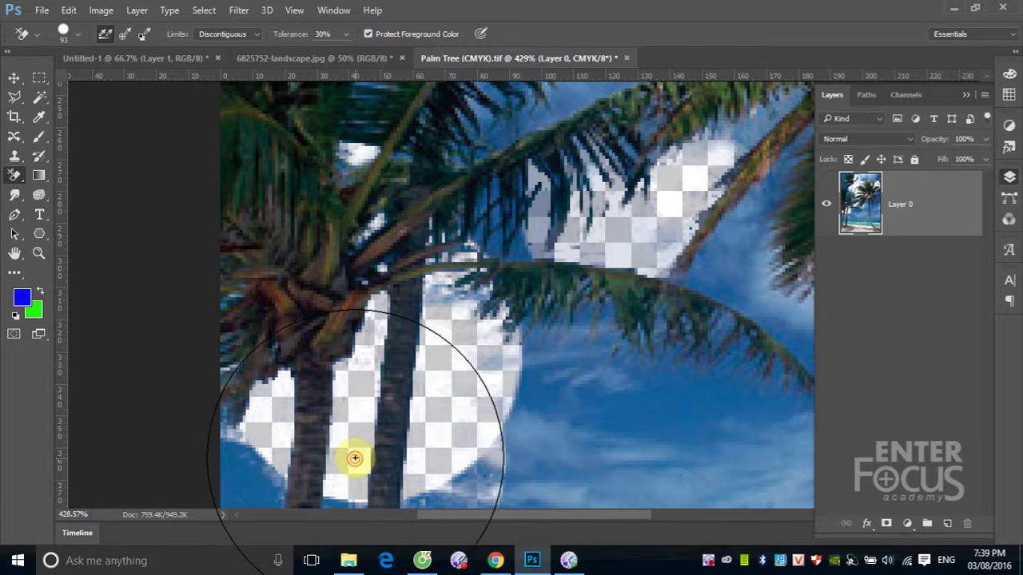
click(543, 407)
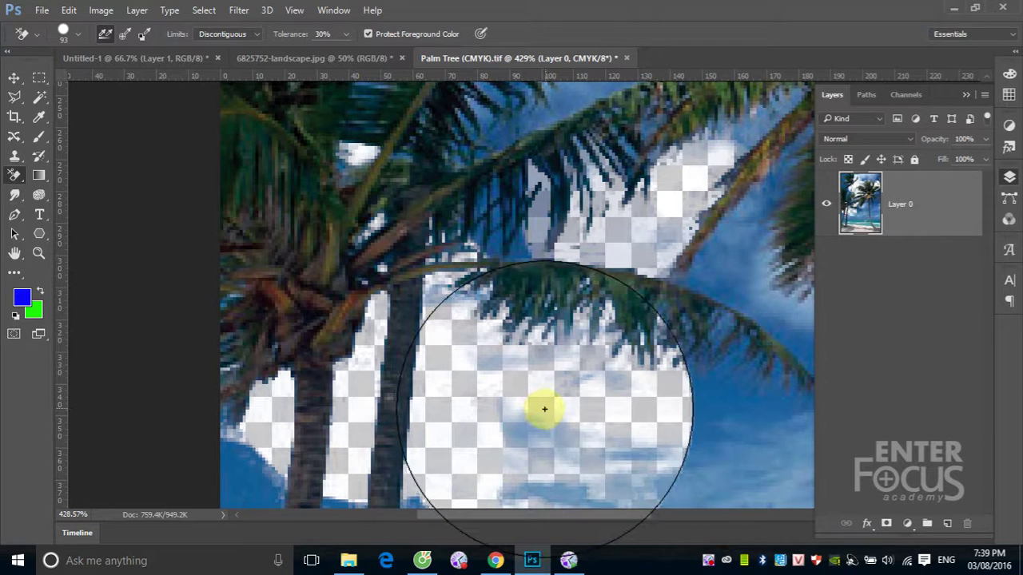
mouse_move(544, 410)
mouse_down()
mouse_move(721, 404)
mouse_move(735, 229)
mouse_up()
Step: Zoom out to show the whole photo and resize the eraser brush to 175 px
key(ctrl+minus)
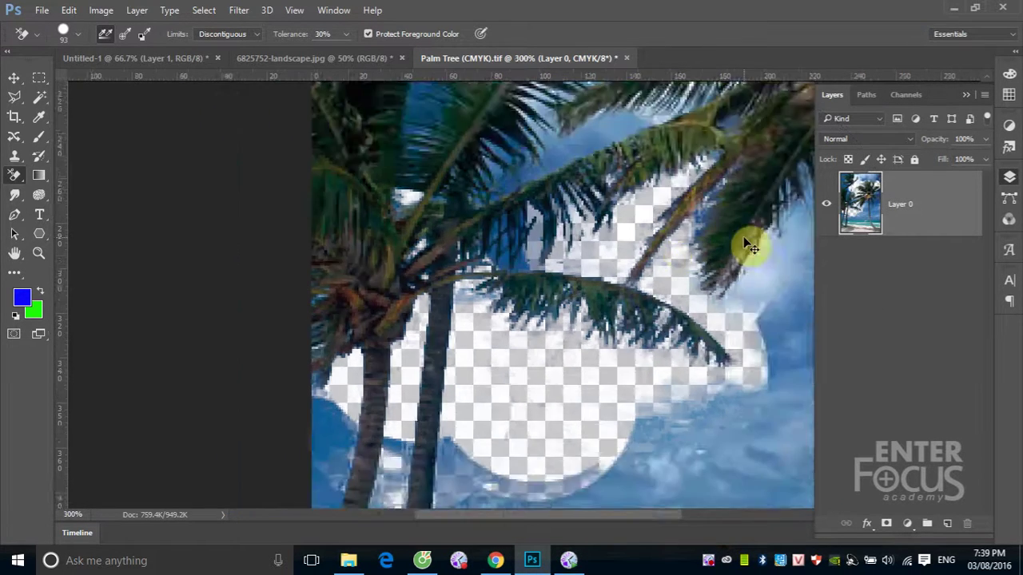
key(ctrl+minus)
key(ctrl+minus)
key(ctrl+minus)
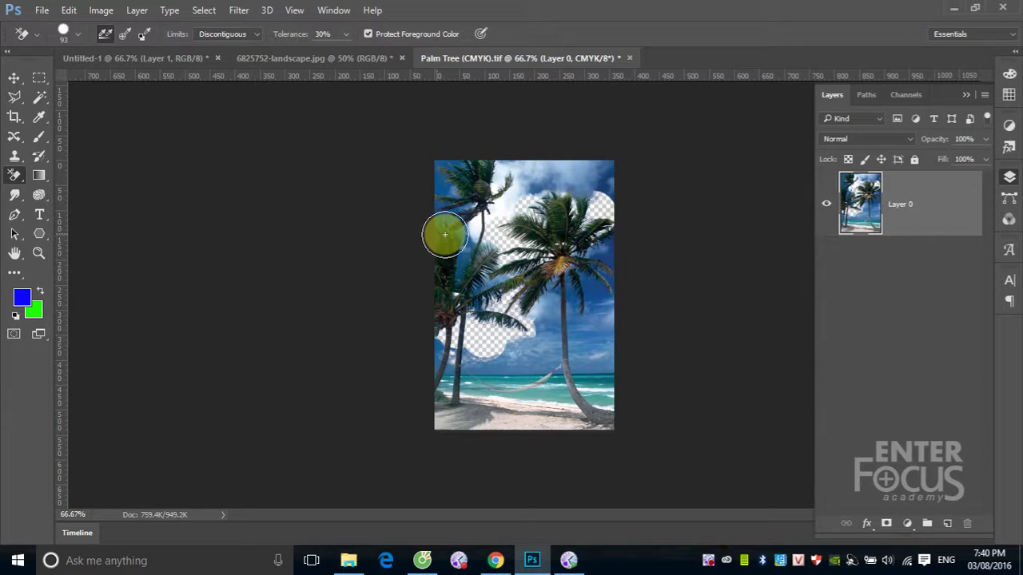
click(77, 34)
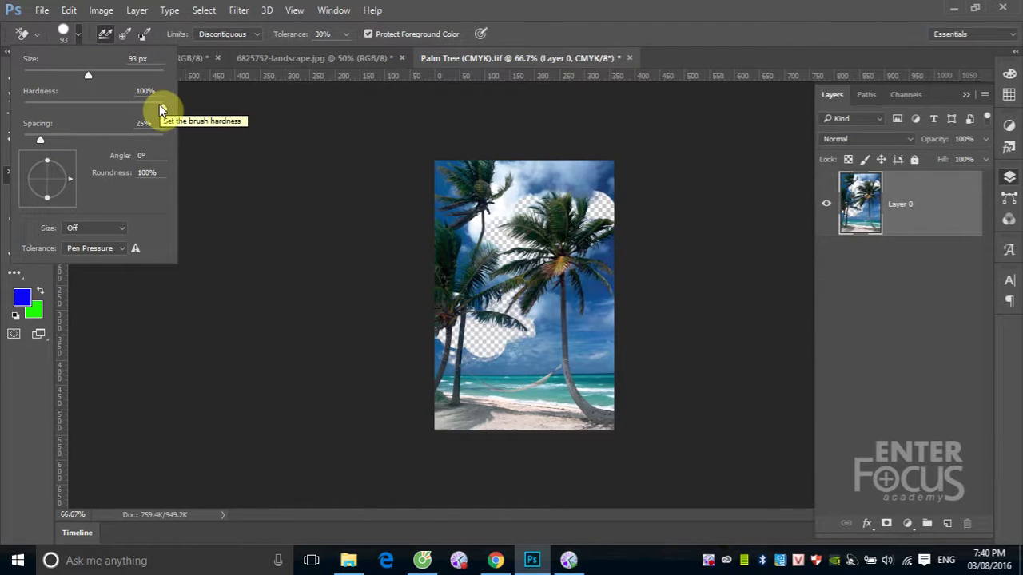
click(479, 17)
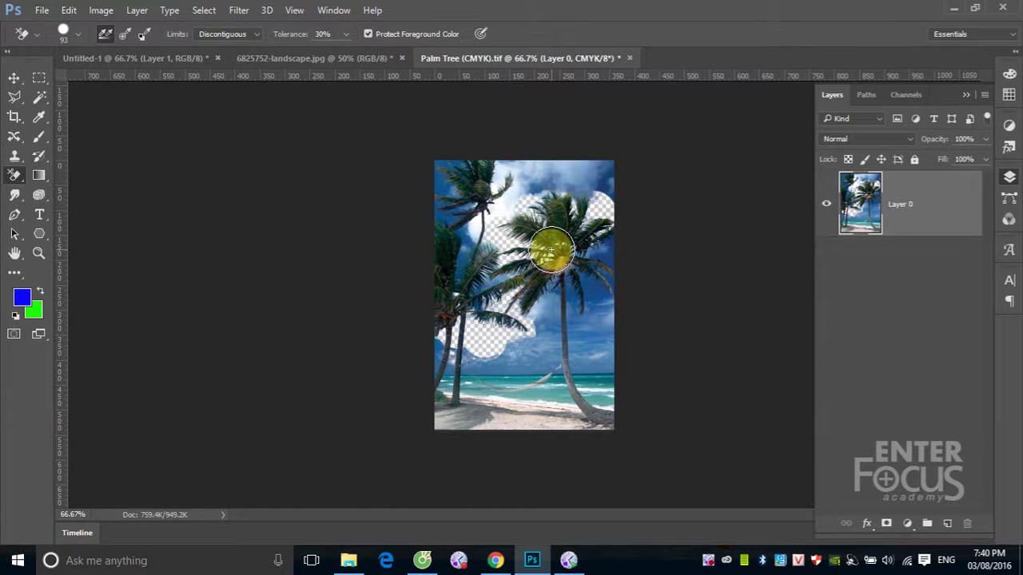
drag(552, 251, 545, 260)
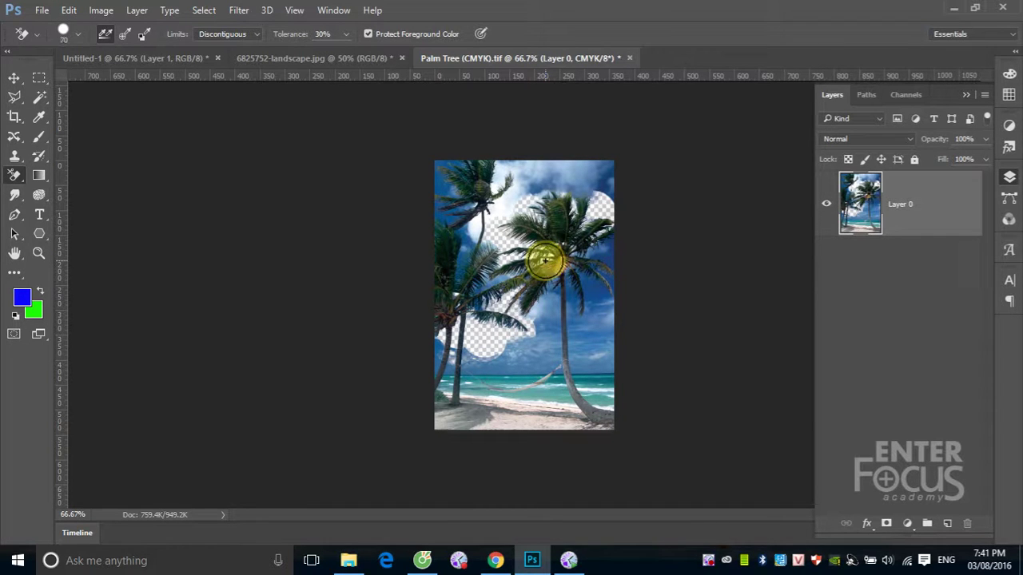
drag(544, 259, 543, 260)
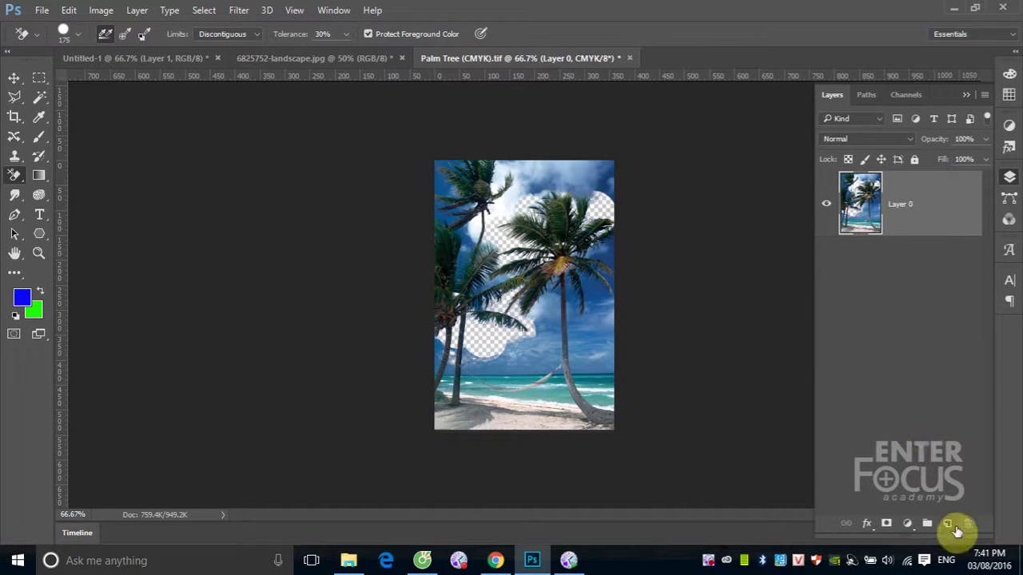
Step: Add a new layer and set up a 21 px brush with red as the foreground colour
click(946, 525)
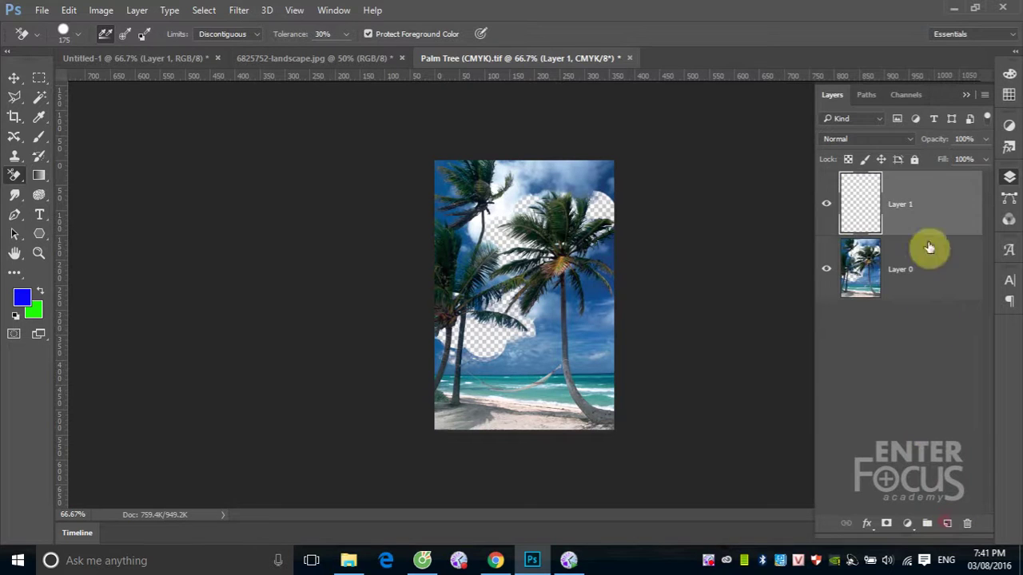
click(39, 136)
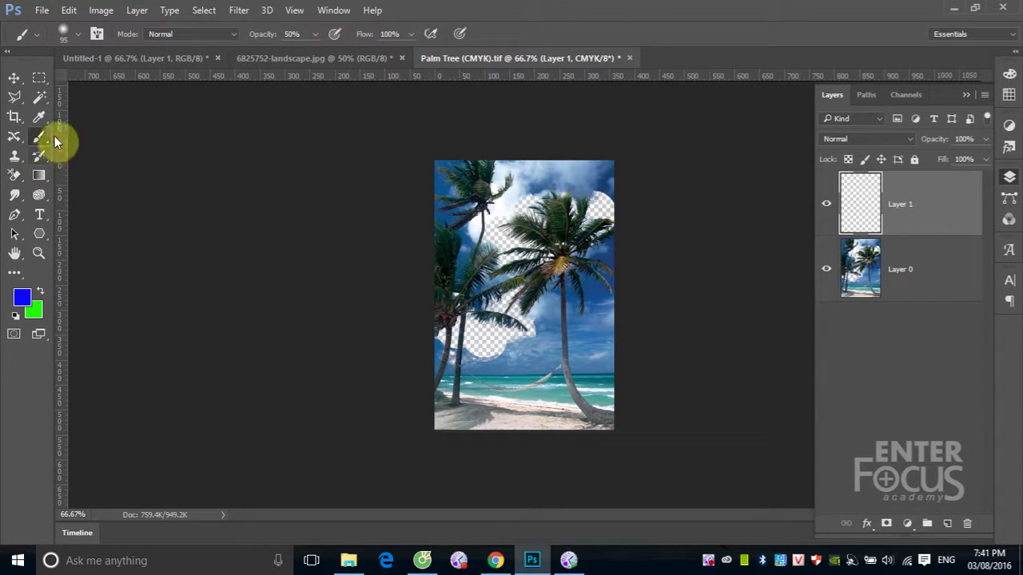
click(77, 33)
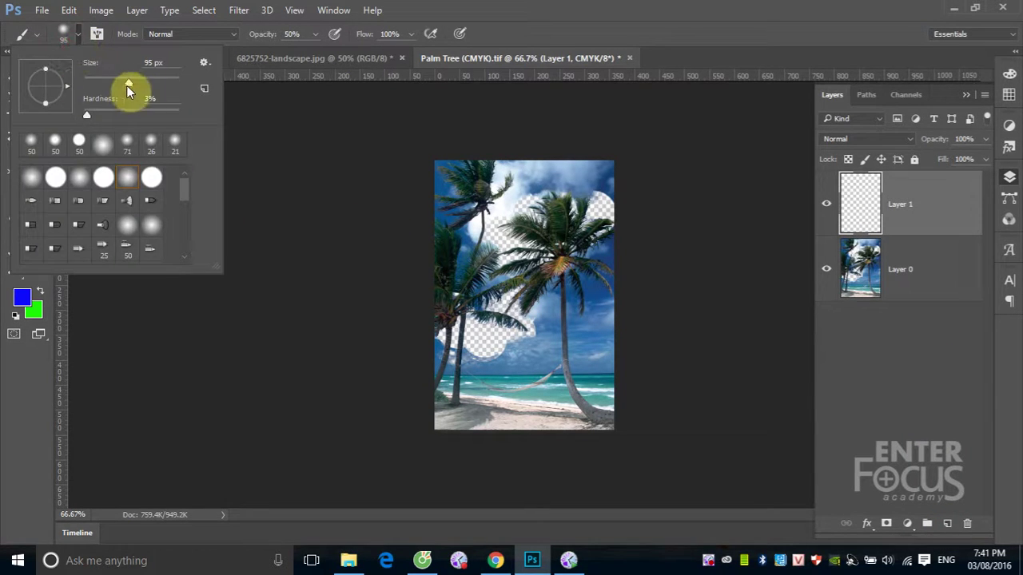
drag(126, 83, 94, 83)
key(Return)
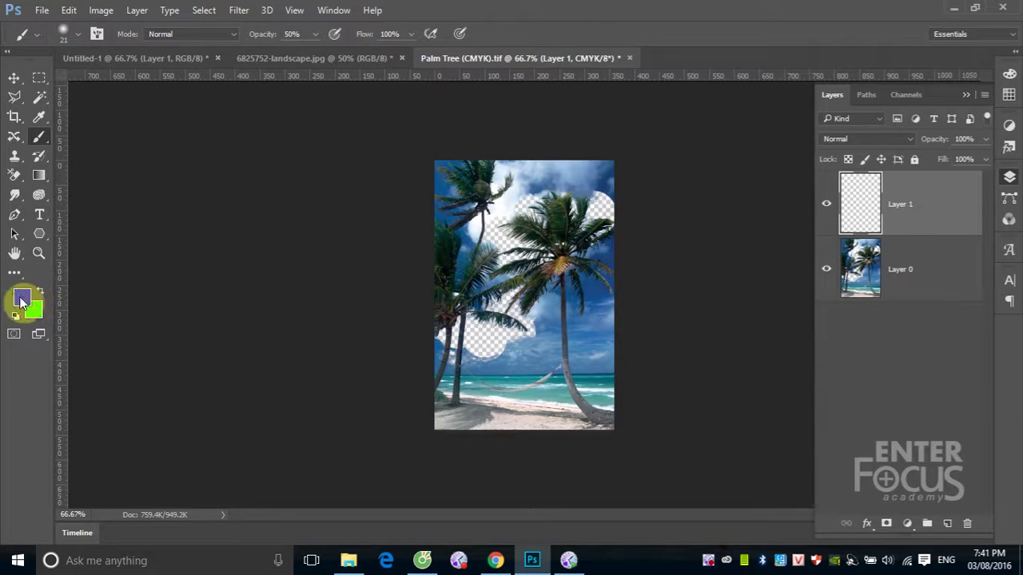
click(21, 297)
click(720, 144)
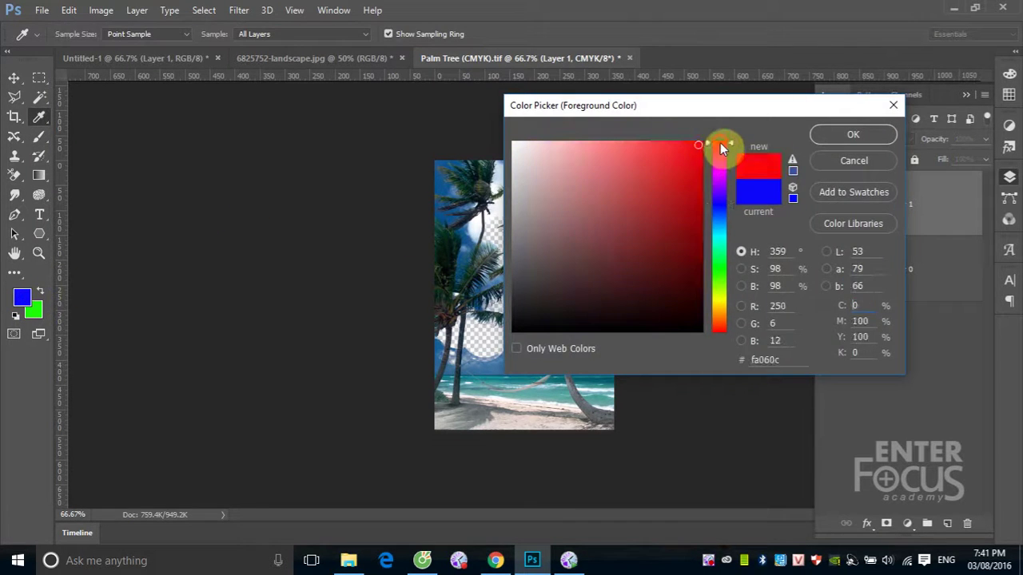
click(823, 134)
Step: Undo a red test stroke, raise opacity to 100%, and paint a red 1 on Layer 1
mouse_move(445, 239)
mouse_down()
mouse_move(469, 201)
mouse_move(468, 263)
mouse_up()
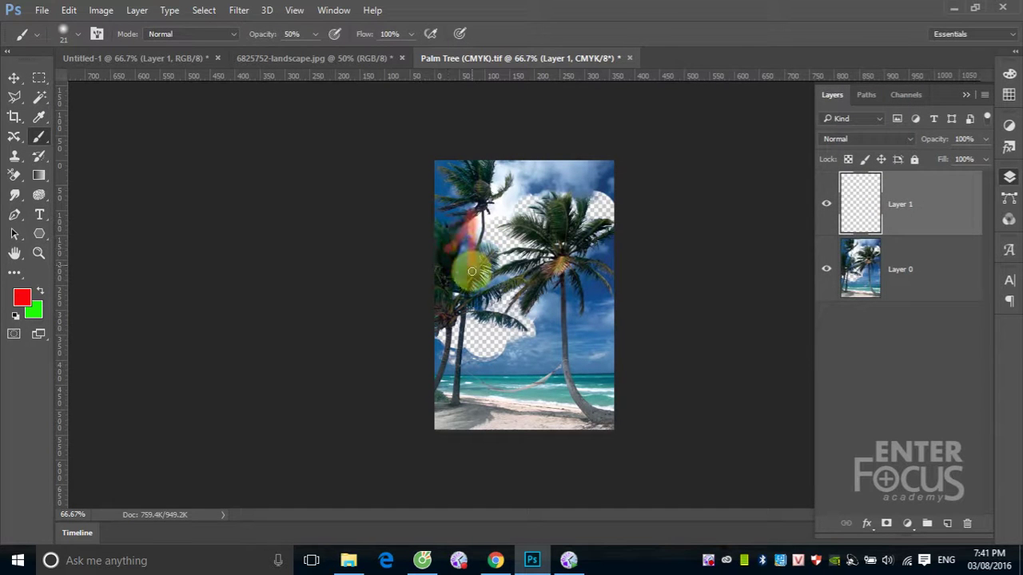
key(ctrl+alt+z)
key(ctrl+alt+z)
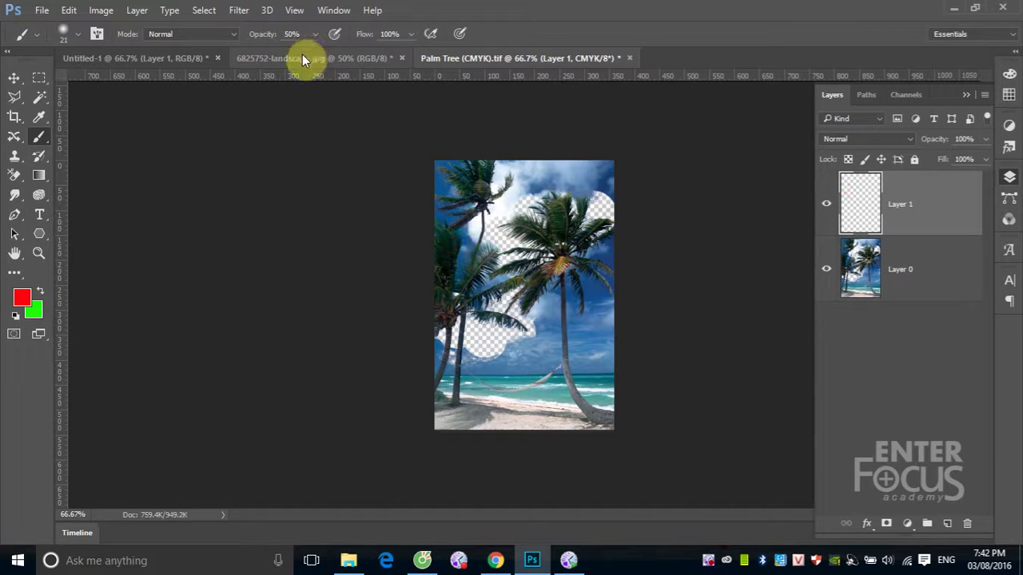
drag(258, 39, 287, 34)
mouse_move(444, 248)
mouse_down()
mouse_move(470, 212)
mouse_move(467, 286)
mouse_up()
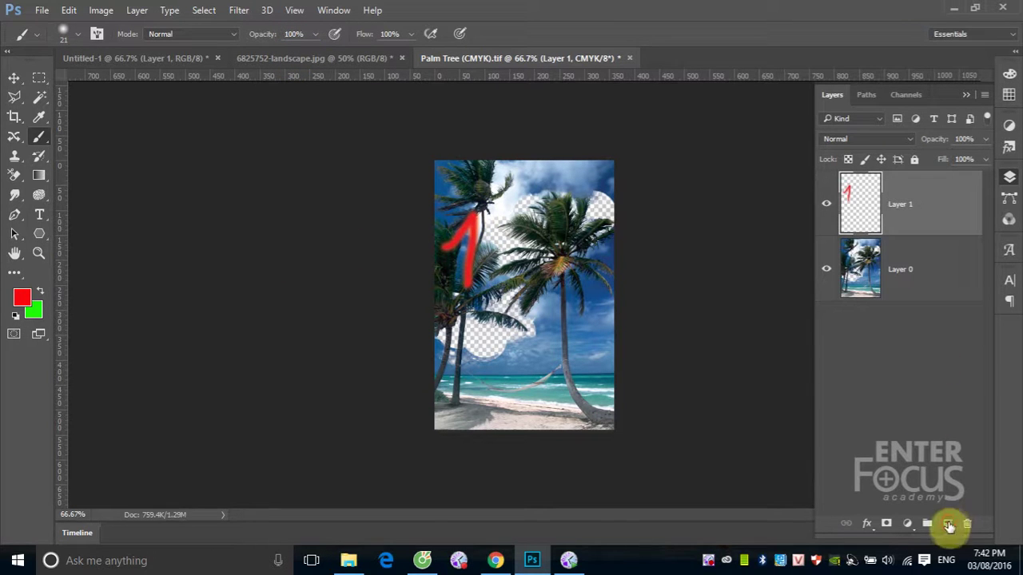
Step: Add Layers 2 and 3, paint a red 2, and select the Background Eraser
click(947, 523)
mouse_move(491, 273)
mouse_down()
mouse_move(491, 320)
mouse_move(542, 326)
mouse_move(575, 362)
mouse_move(546, 383)
mouse_up()
click(945, 525)
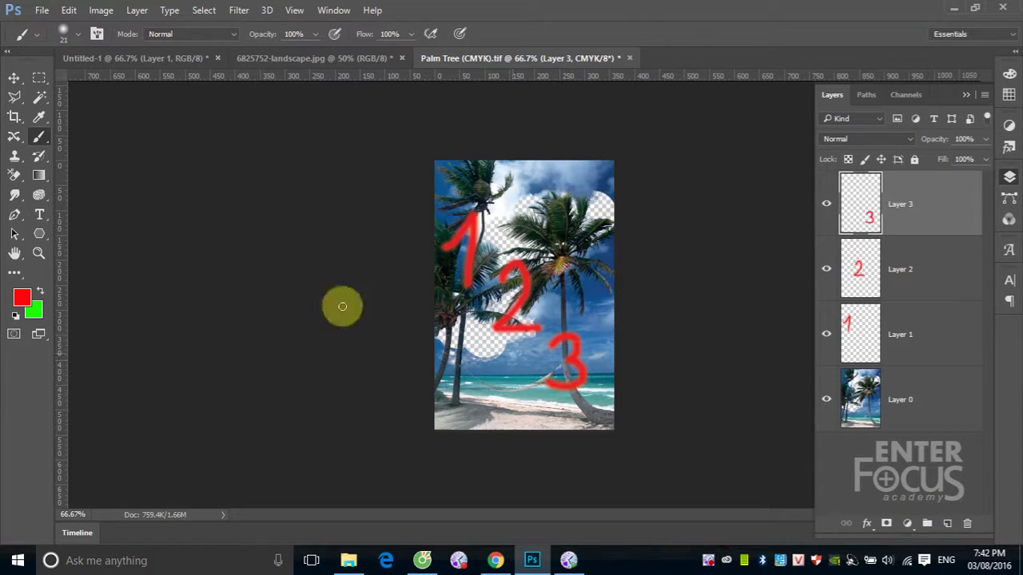
drag(12, 179, 115, 191)
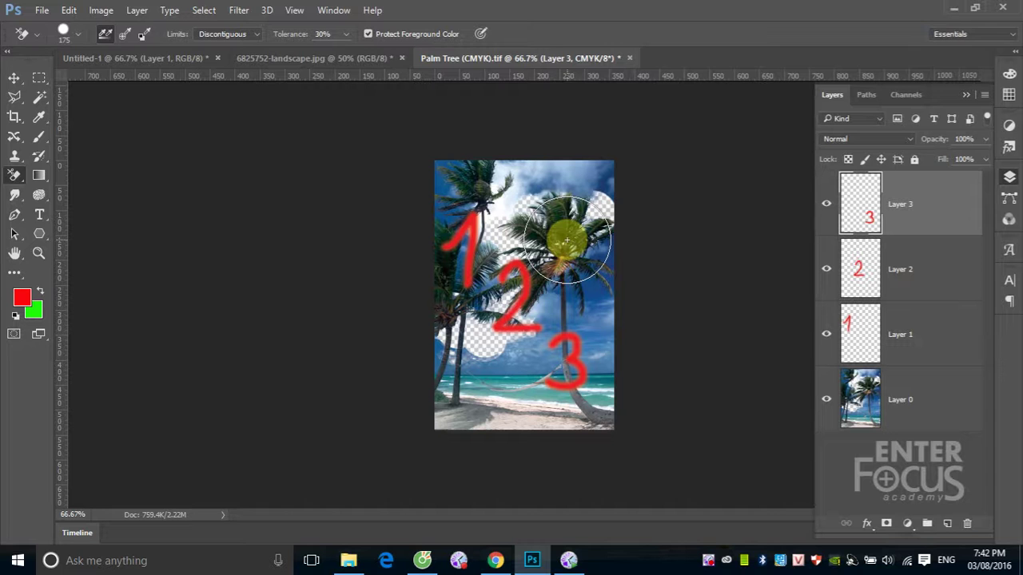
Step: Erase a bit of sky by the right palm, then undo until the red-number layers 3, 2 and 1 are gone
drag(566, 240, 538, 240)
key(Delete)
key(bracketright)
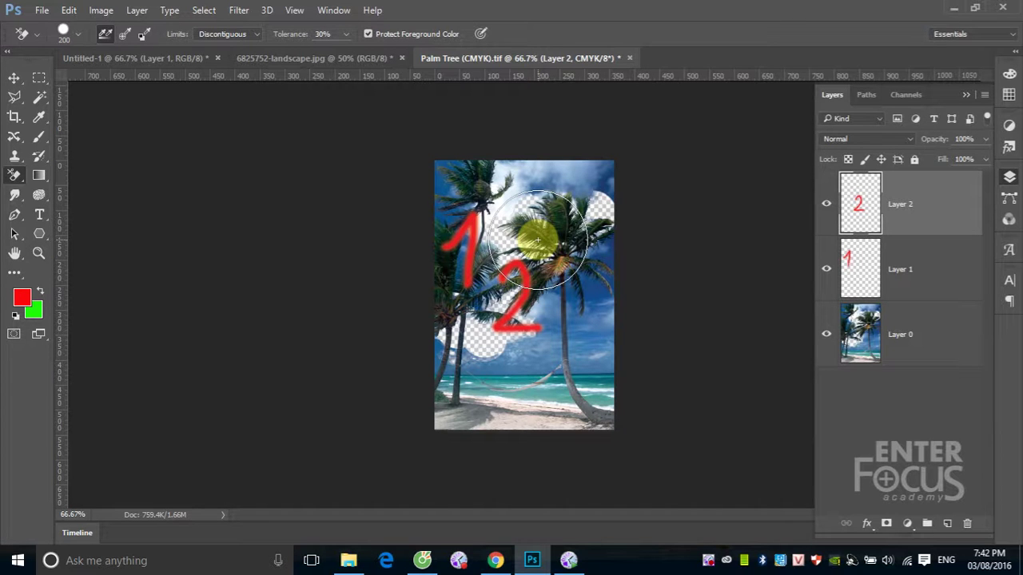
key(bracketleft)
key(Delete)
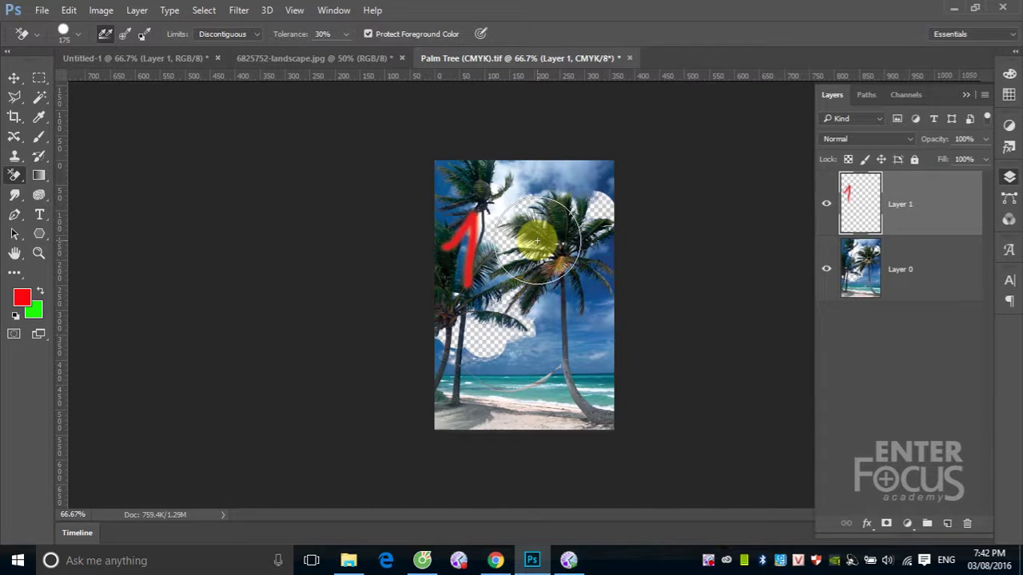
key(bracketright)
key(Delete)
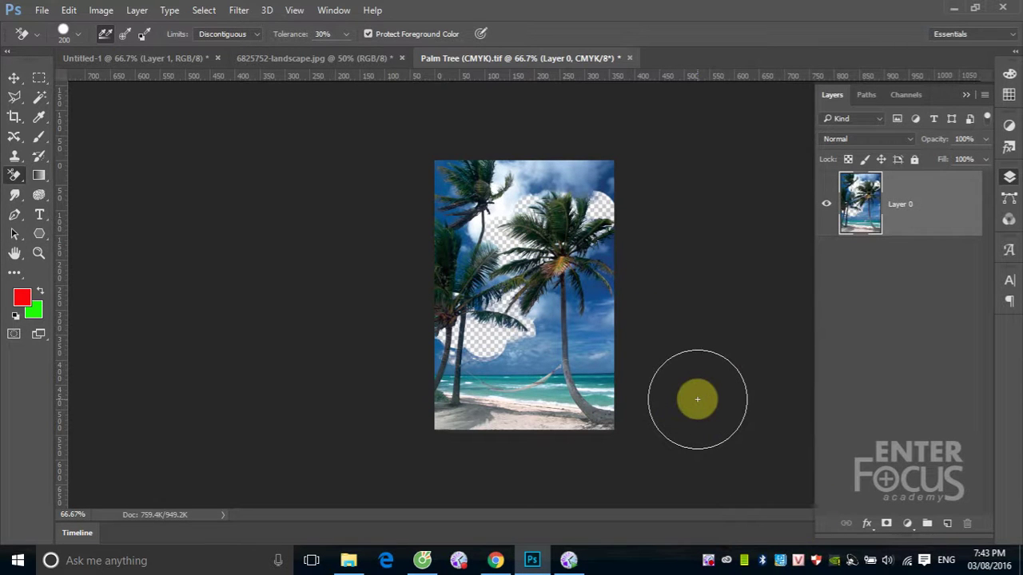
click(798, 562)
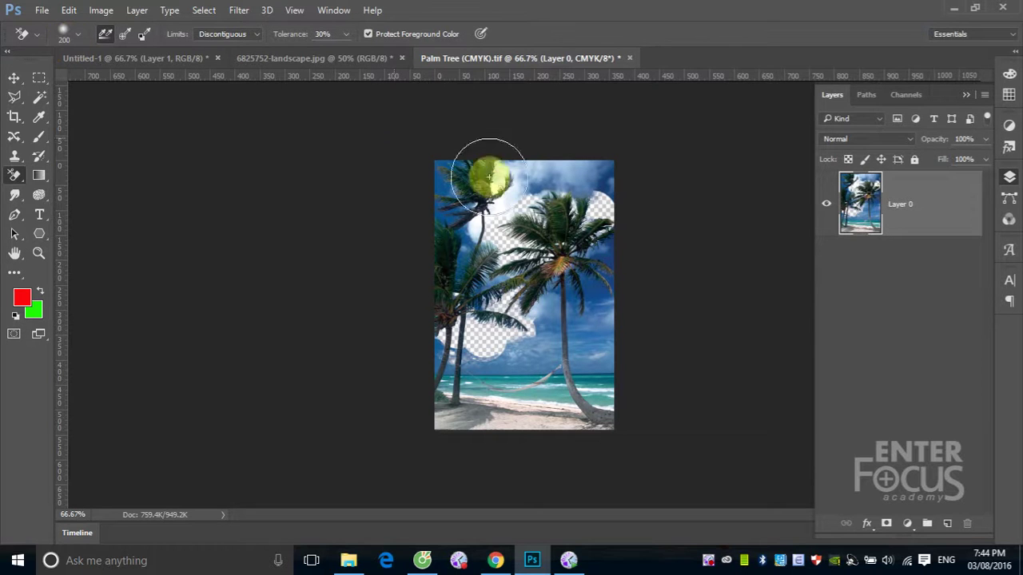
Step: At 100% zoom, erase more sky between the two palms and bring up the brush HUD
key(ctrl+plus)
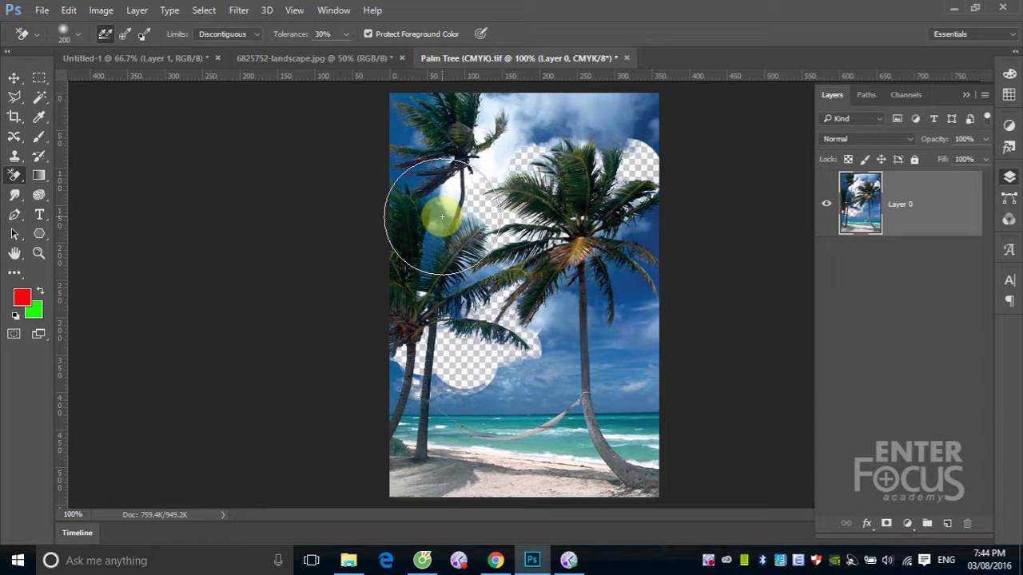
drag(442, 215, 493, 162)
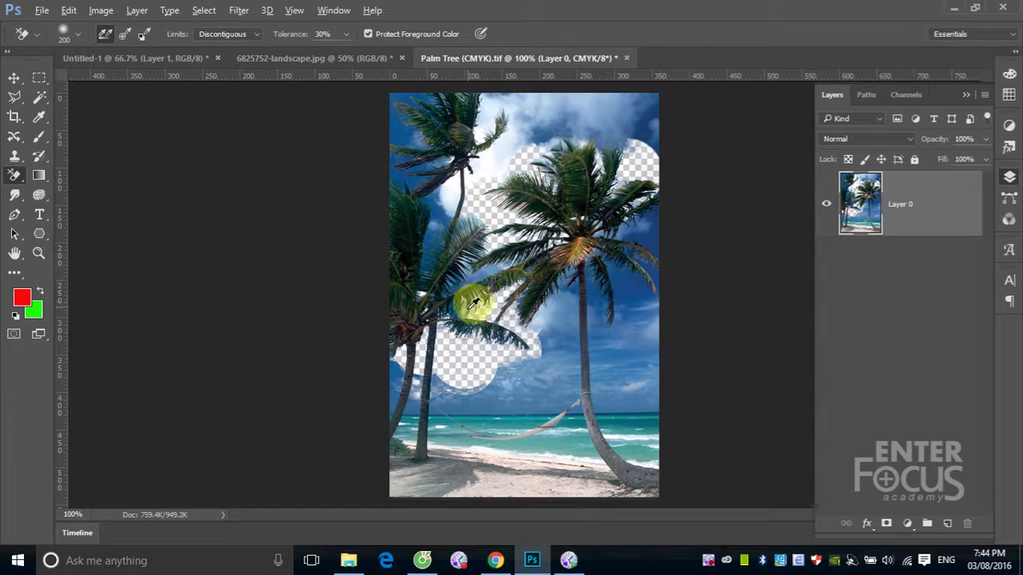
alt+right_click(485, 301)
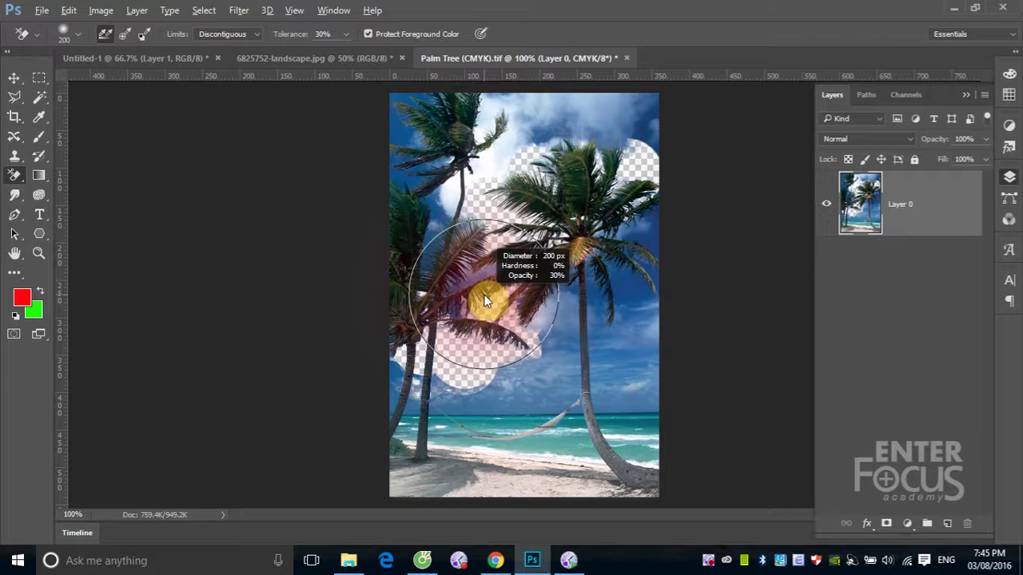
Step: Resize the eraser brush to 126 px at 18% hardness and verify it in the brush picker
mouse_move(484, 301)
mouse_down()
mouse_move(488, 242)
mouse_move(501, 442)
mouse_move(478, 231)
mouse_move(493, 471)
mouse_move(478, 300)
mouse_move(427, 307)
mouse_move(493, 309)
mouse_move(444, 313)
mouse_up()
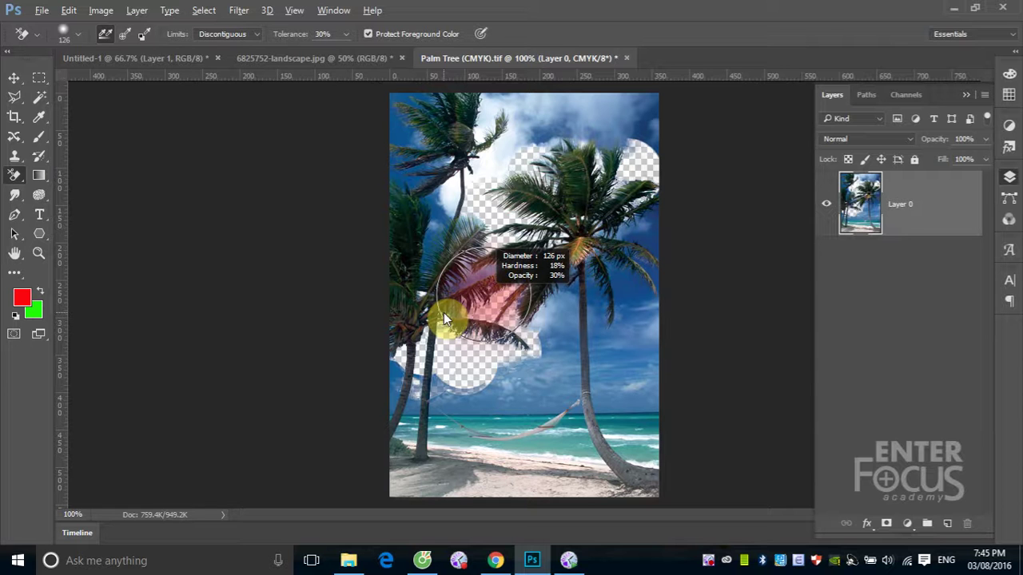
click(79, 33)
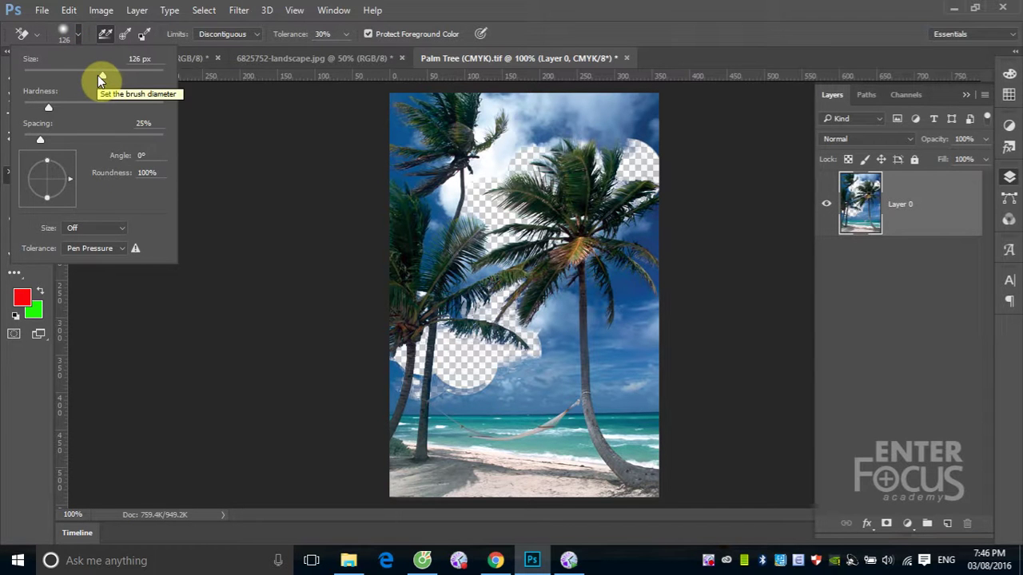
click(546, 4)
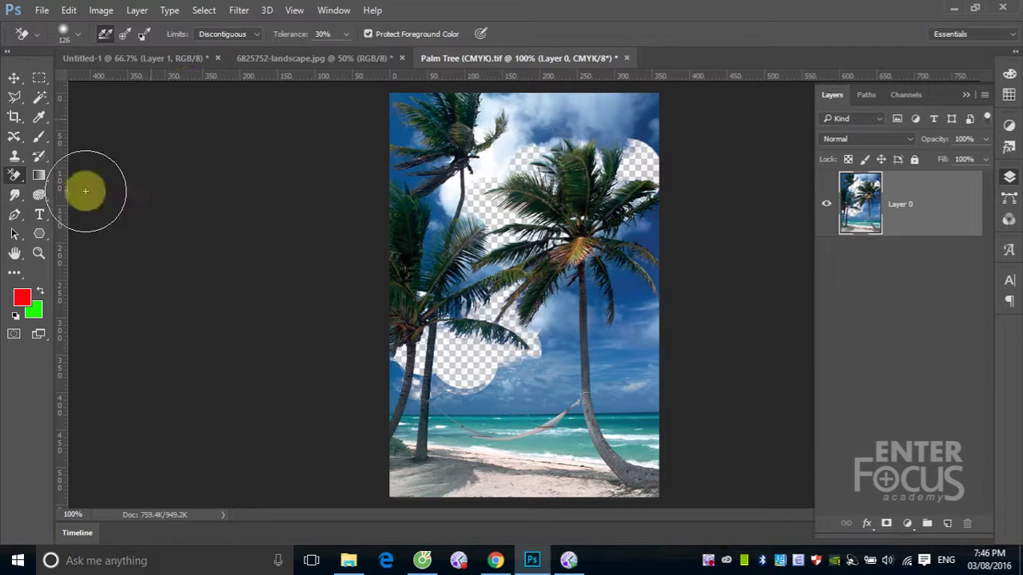
drag(11, 177, 68, 209)
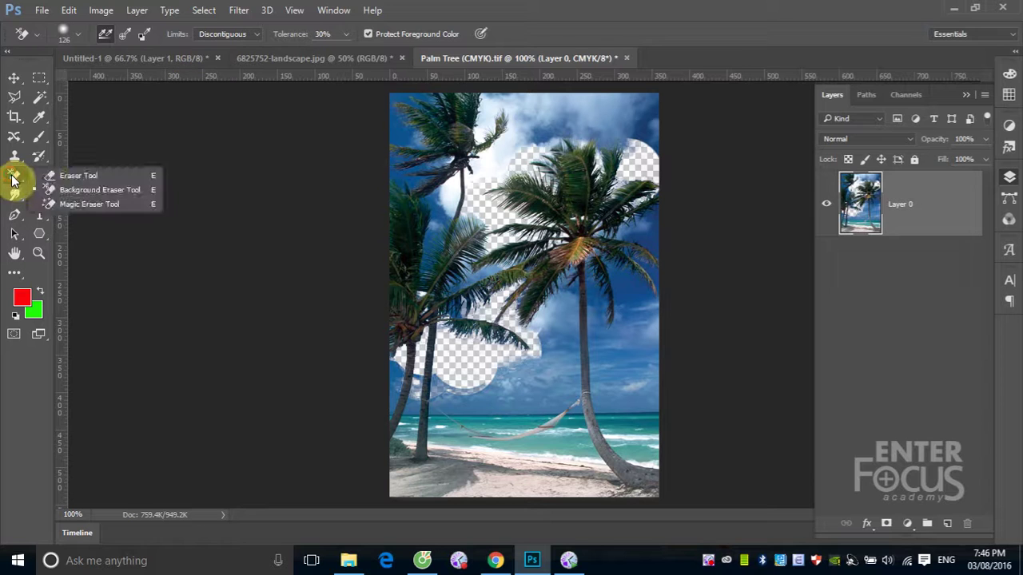
Step: With the Magic Eraser, erase patches of sky right of the palm trunk
click(68, 206)
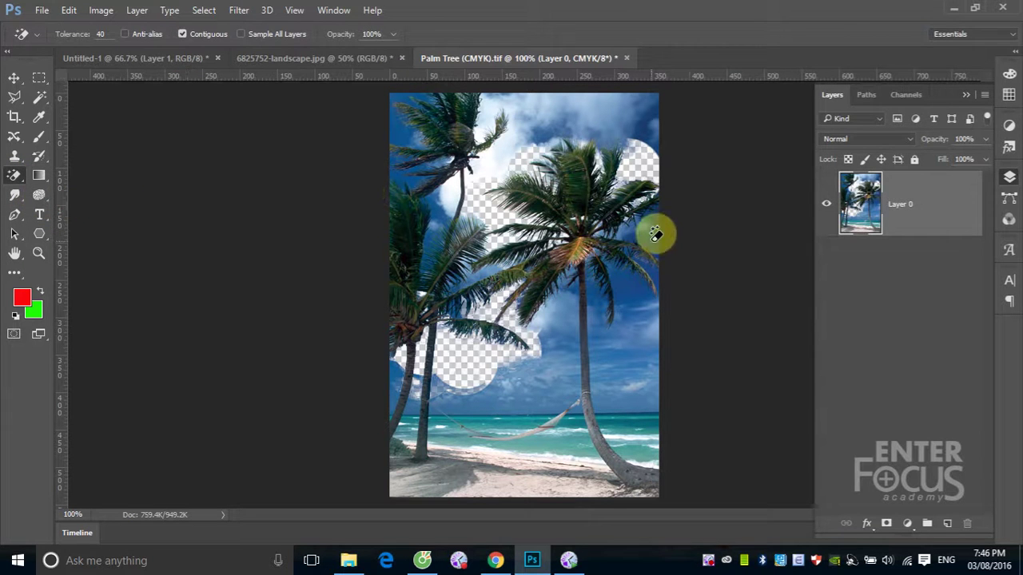
click(634, 291)
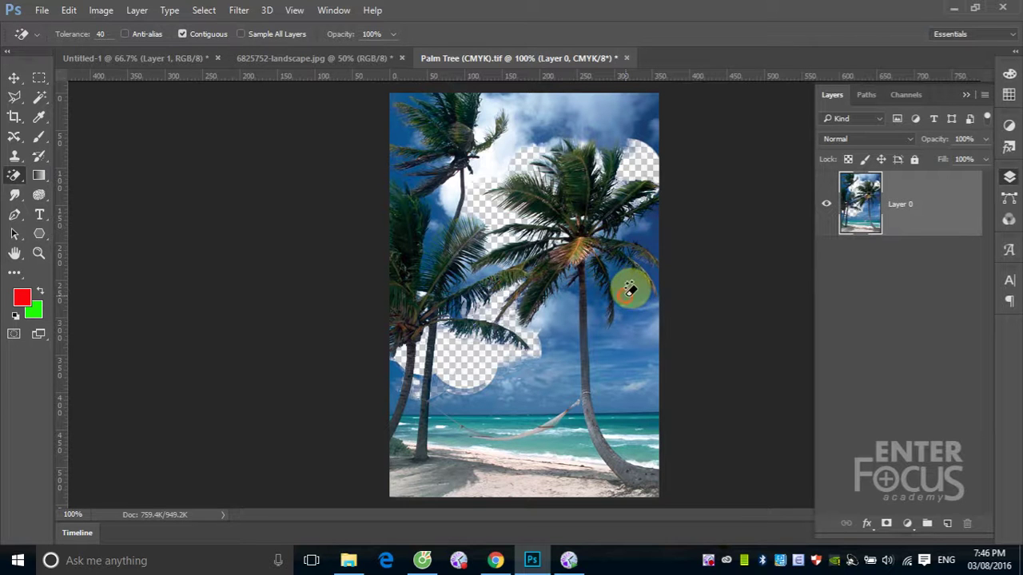
click(631, 292)
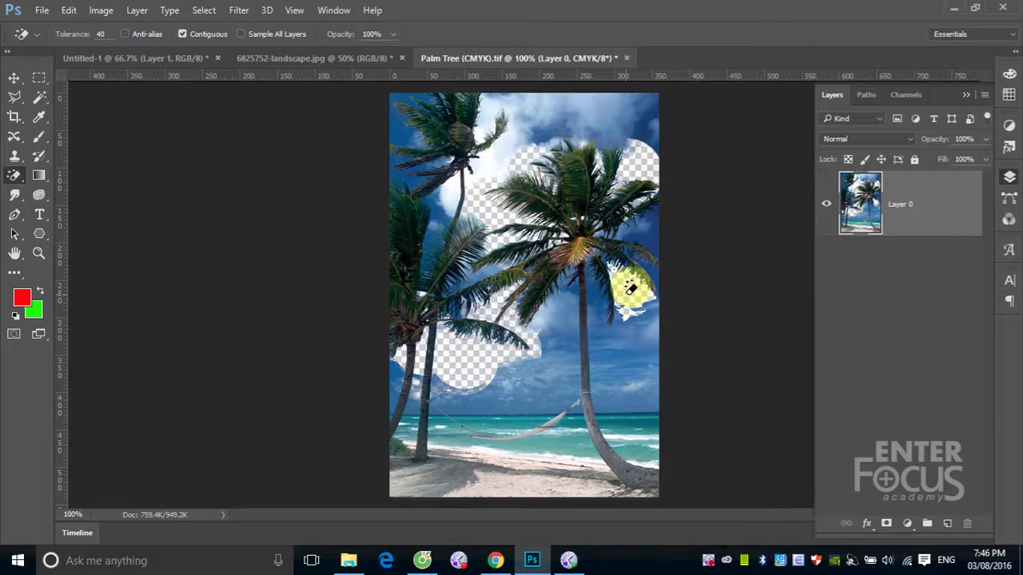
click(629, 276)
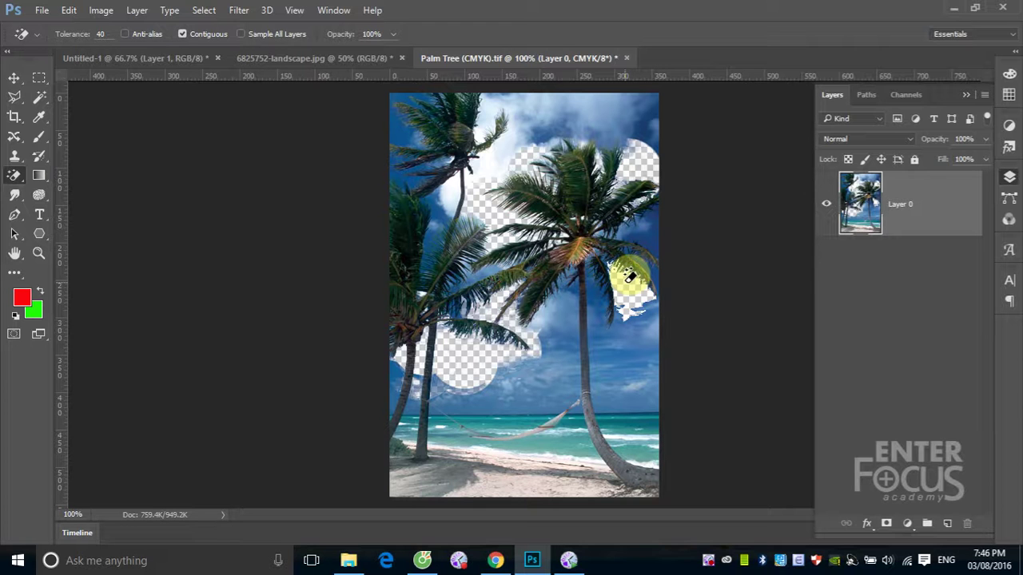
Step: Turn off Contiguous and erase the remaining sky and clouds across the whole photo
click(181, 35)
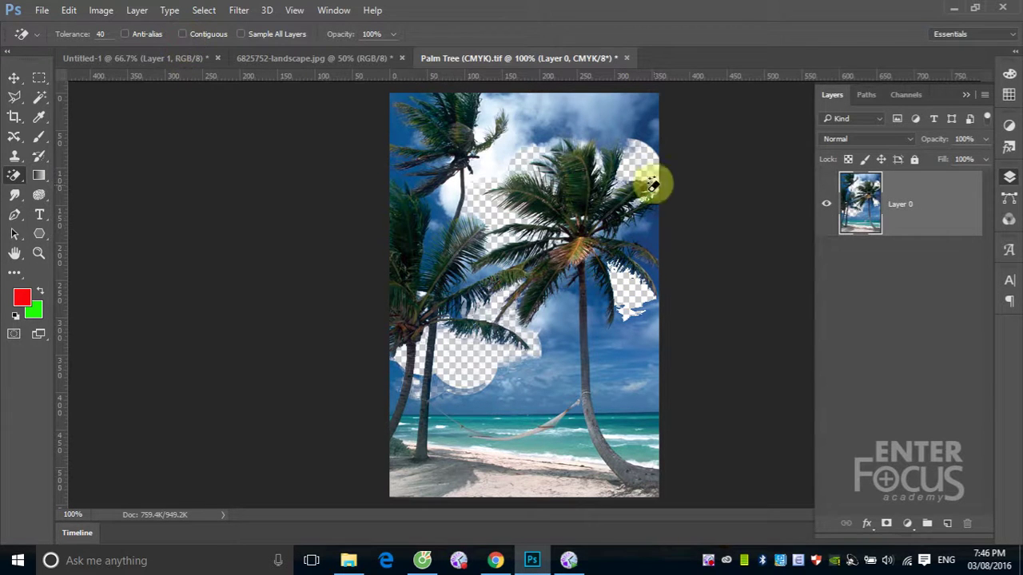
click(651, 236)
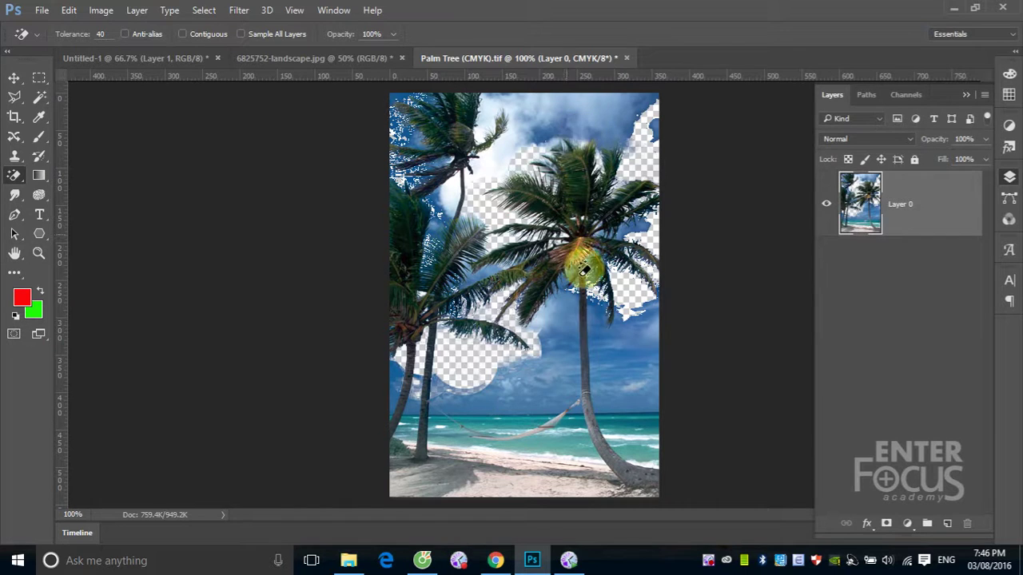
click(564, 327)
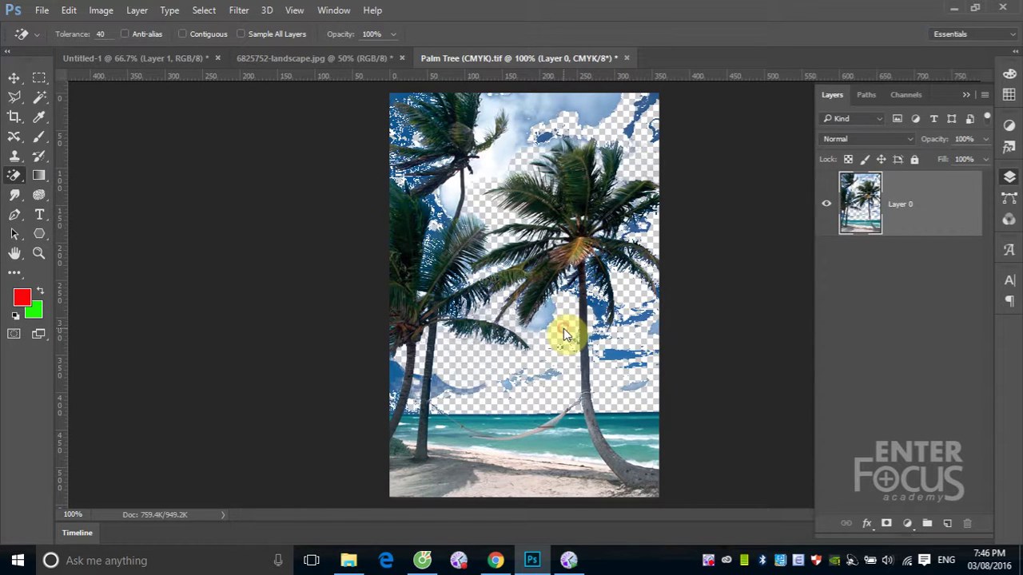
click(524, 116)
click(490, 165)
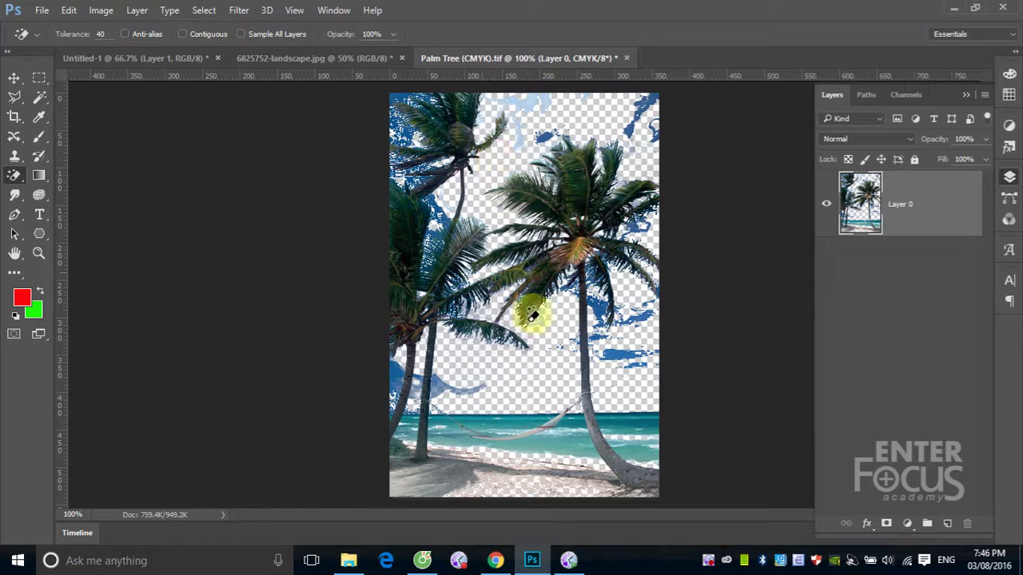
click(597, 316)
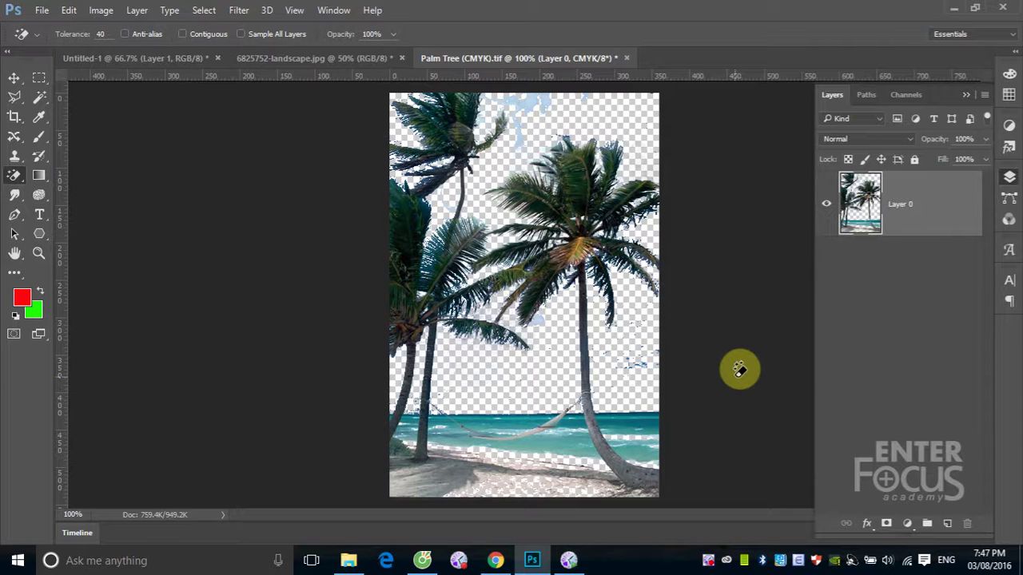
Step: Using the Eraser Tool with Erase to History, paint the original sky back over the photo
right_click(14, 175)
click(53, 175)
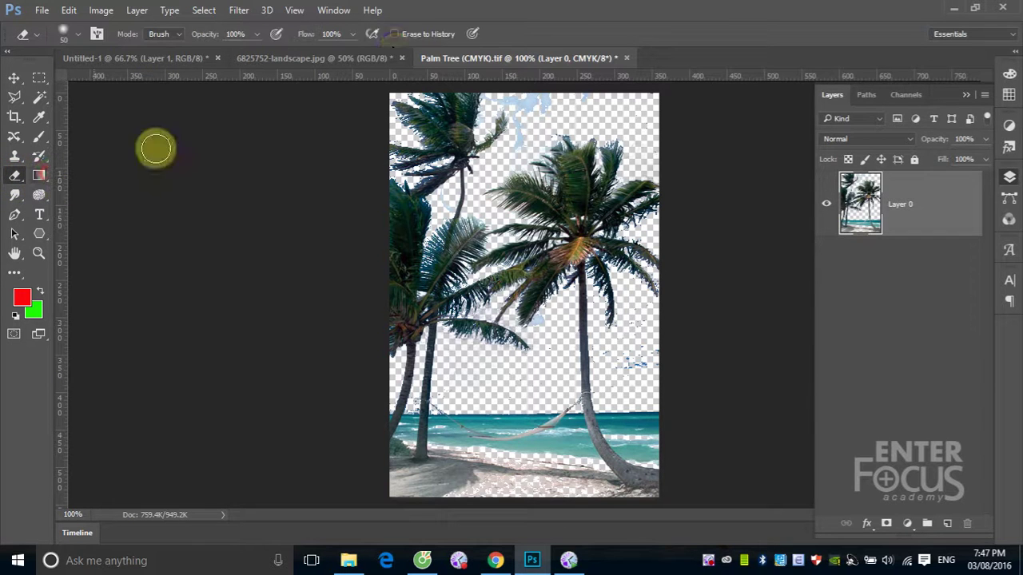
click(393, 34)
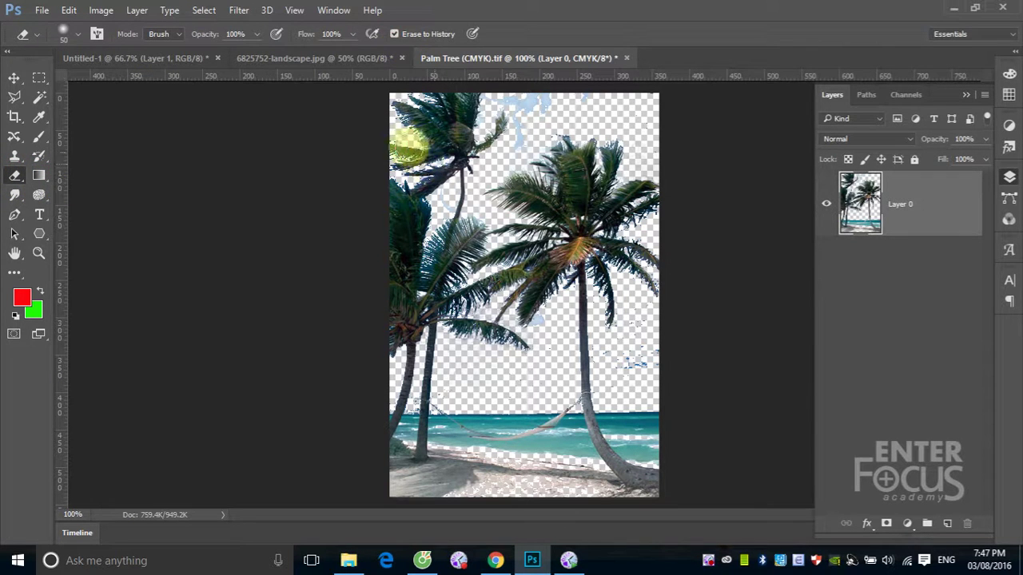
mouse_move(399, 142)
mouse_down()
mouse_move(393, 109)
mouse_move(507, 136)
mouse_move(692, 91)
mouse_move(551, 141)
mouse_move(668, 154)
mouse_move(584, 164)
mouse_move(331, 238)
mouse_move(411, 223)
mouse_move(477, 254)
mouse_move(560, 256)
mouse_move(646, 303)
mouse_move(594, 290)
mouse_move(587, 283)
mouse_move(701, 317)
mouse_move(554, 333)
mouse_move(605, 344)
mouse_move(459, 390)
mouse_move(539, 427)
mouse_move(635, 395)
mouse_move(530, 347)
mouse_move(512, 390)
mouse_move(623, 400)
mouse_move(580, 459)
mouse_move(359, 500)
mouse_move(676, 472)
mouse_up()
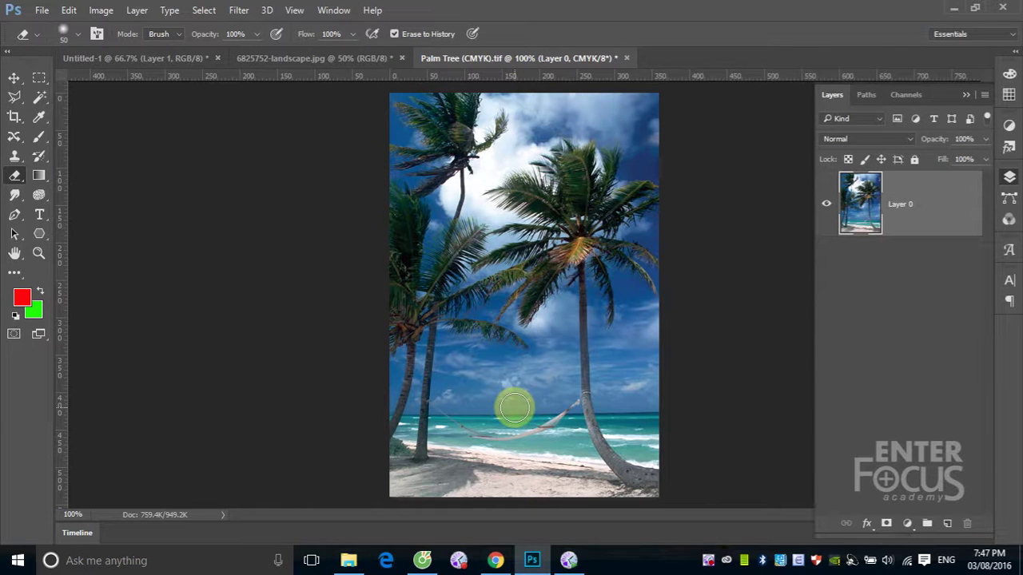
Step: Select the Background Eraser Tool from the eraser group again
right_click(15, 176)
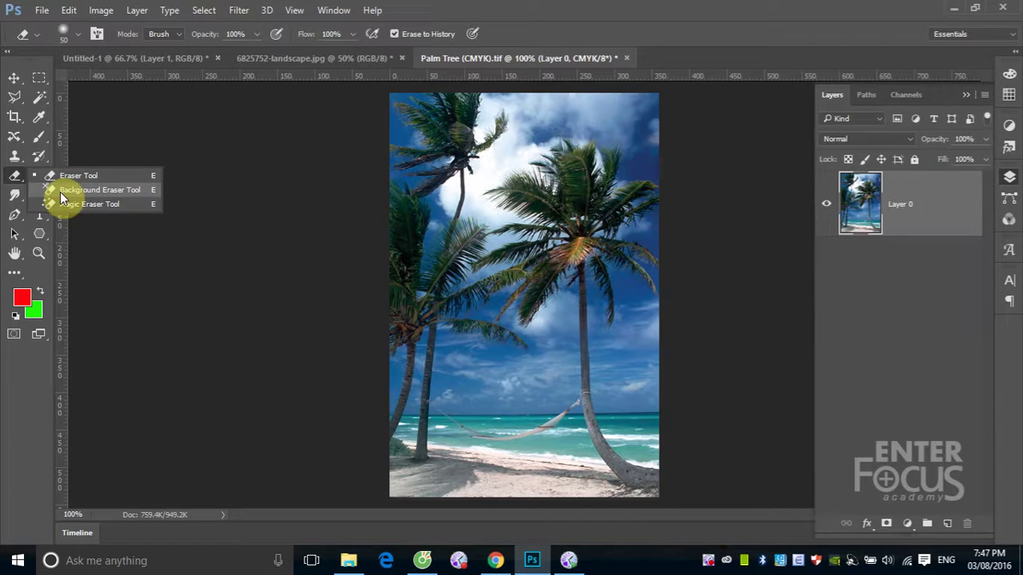
click(60, 192)
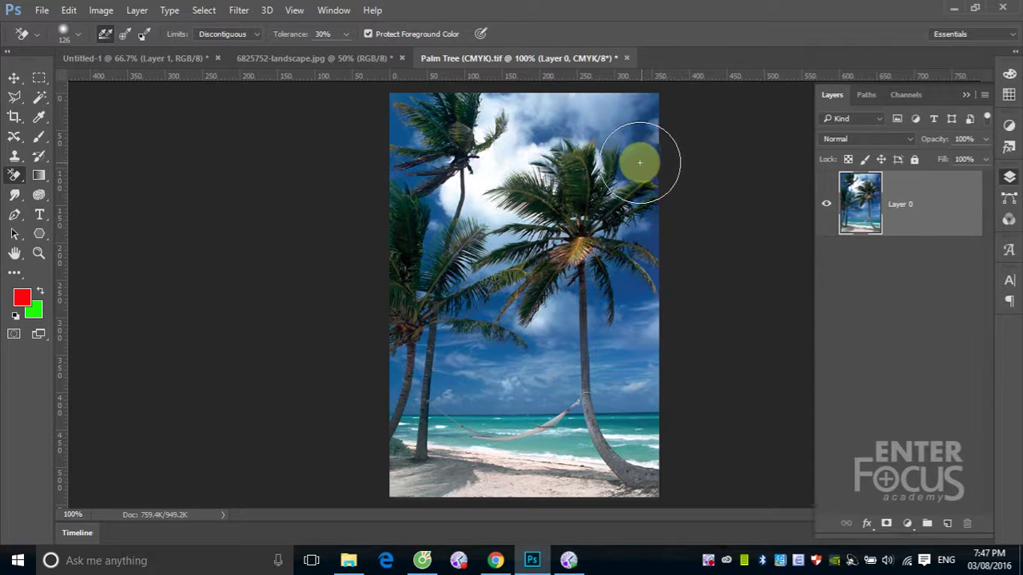